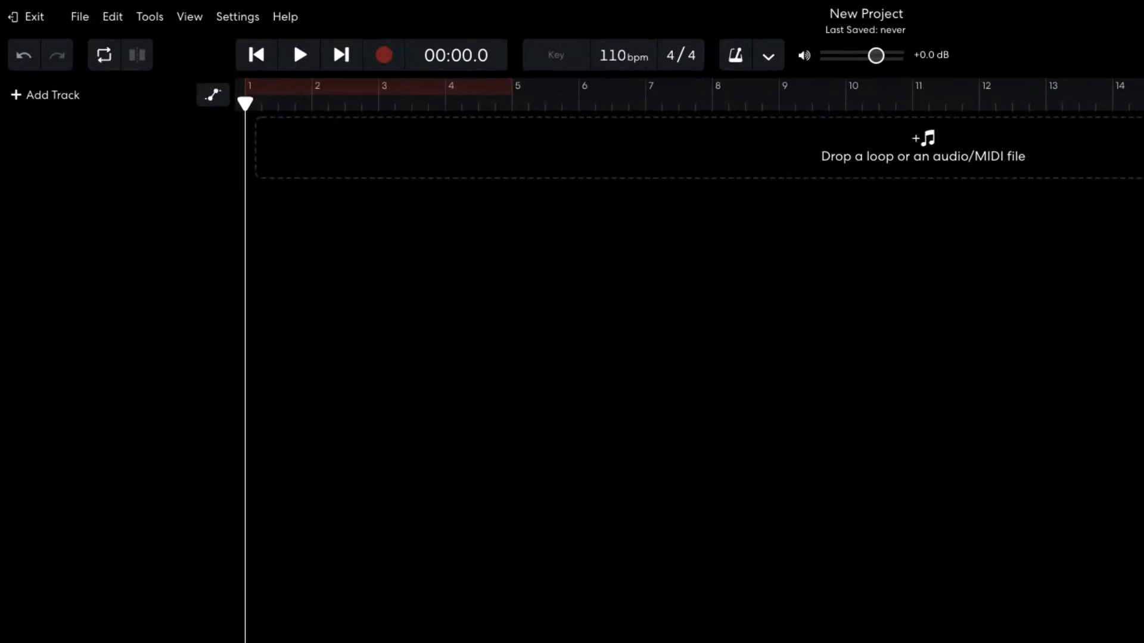
Set the project key to E minor
{"action": "left_click", "coordinate": [558, 54]}
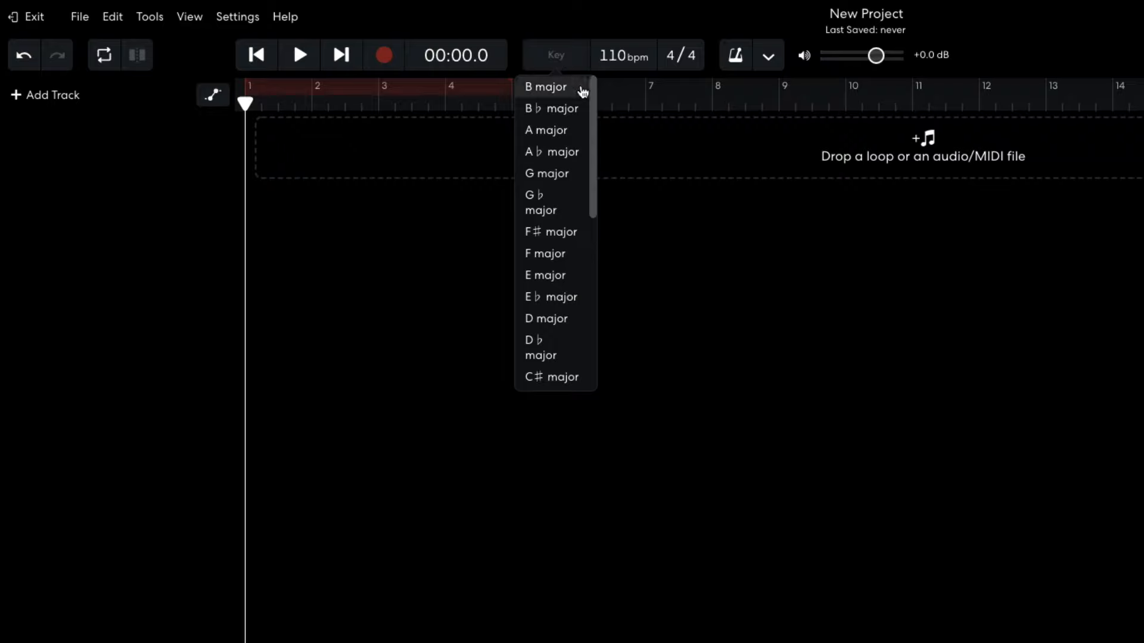
{"action": "left_click_drag", "start_coordinate": [592, 96], "coordinate": [582, 248]}
{"action": "left_click", "coordinate": [552, 338]}
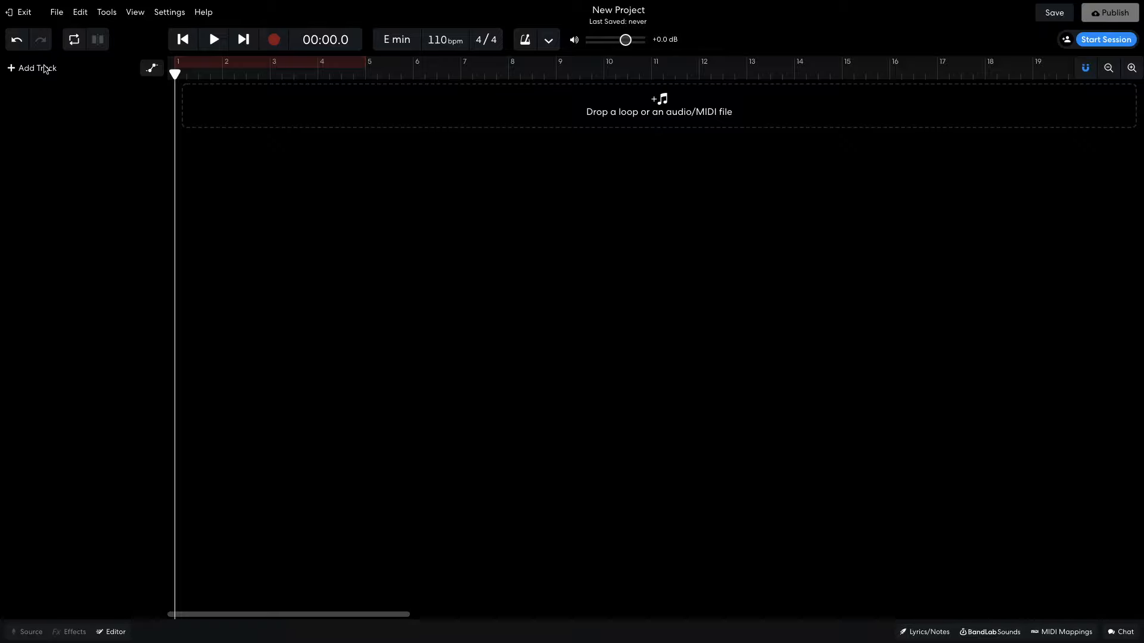
Add an instrument track and load the Afrobeat creator kit on it
{"action": "left_click", "coordinate": [45, 69]}
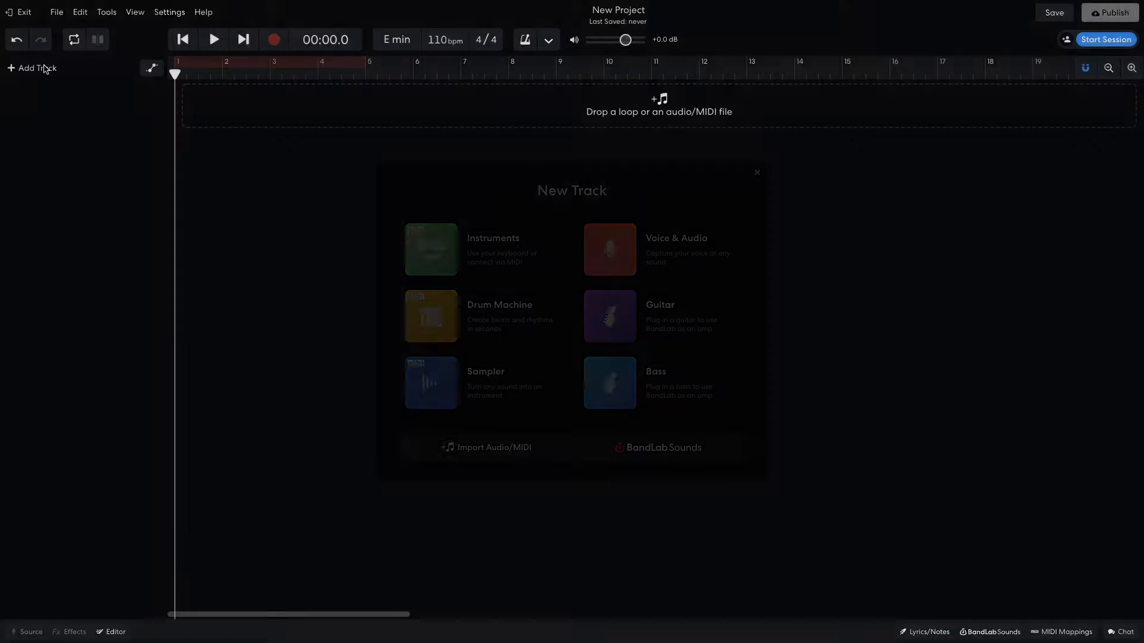
{"action": "left_click", "coordinate": [416, 236]}
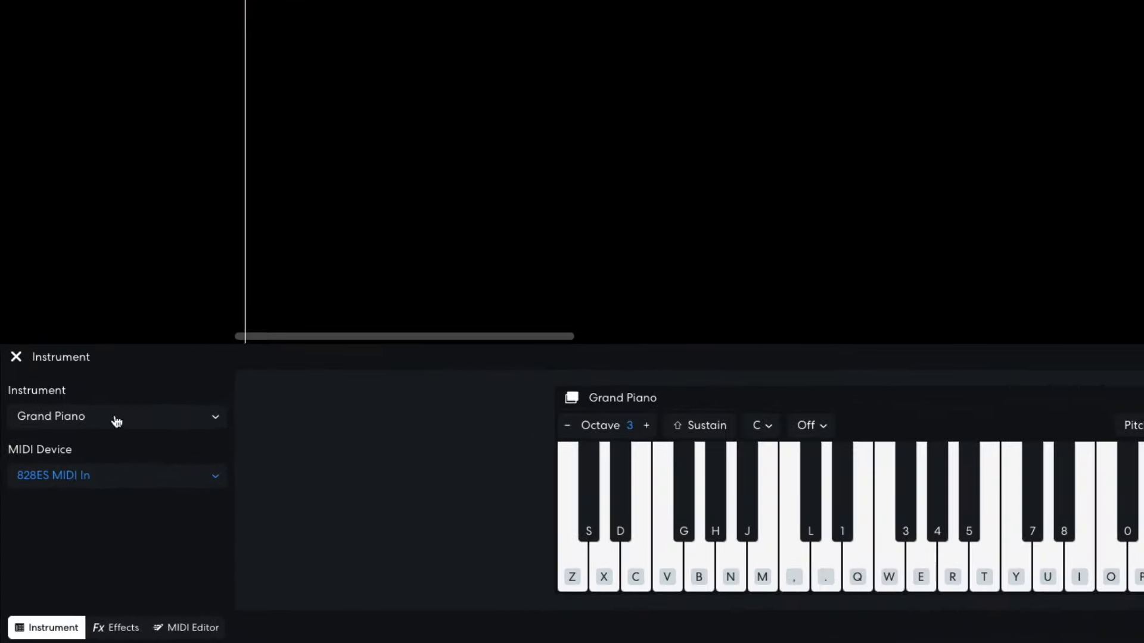
{"action": "left_click", "coordinate": [117, 419]}
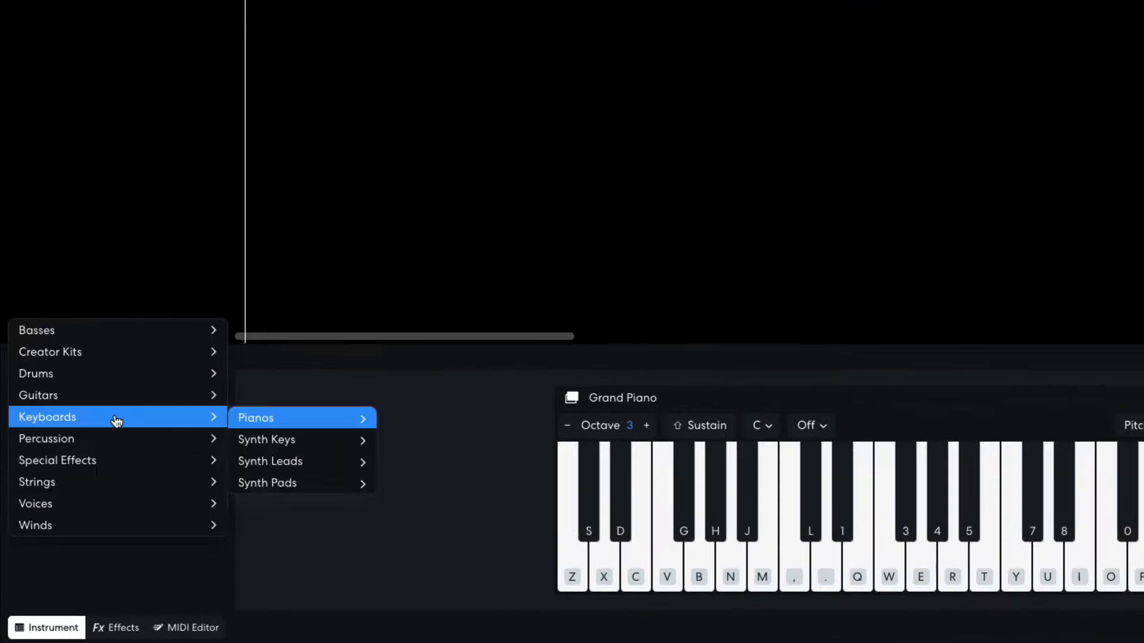
{"action": "mouse_move", "coordinate": [141, 356]}
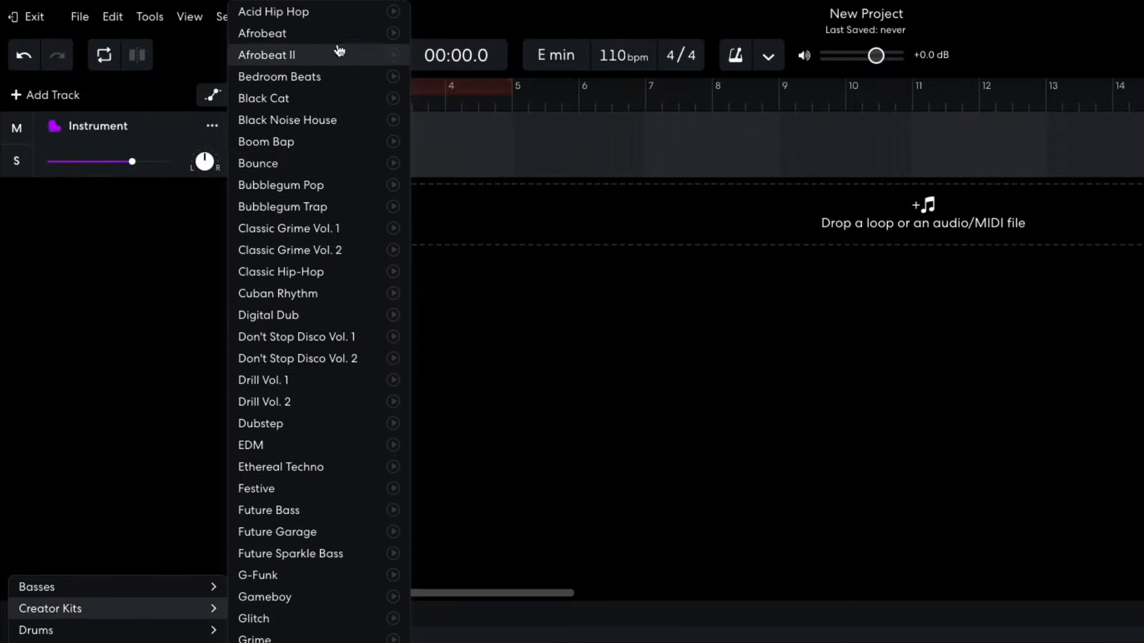
{"action": "left_click", "coordinate": [339, 34]}
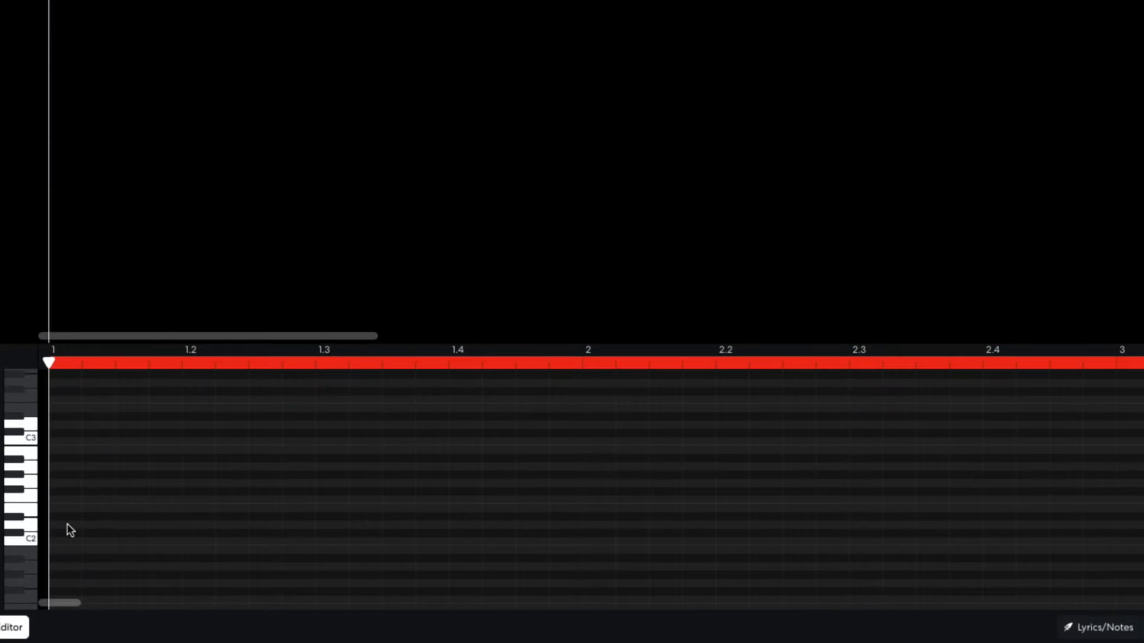
Draw sixteenth-length D2 notes at 1, one sixteenth before 1.2, midway through 1.2 and 1.3, and at 1.4, and play them back
{"action": "left_click", "coordinate": [67, 525]}
{"action": "left_click", "coordinate": [167, 525]}
{"action": "left_click", "coordinate": [462, 524]}
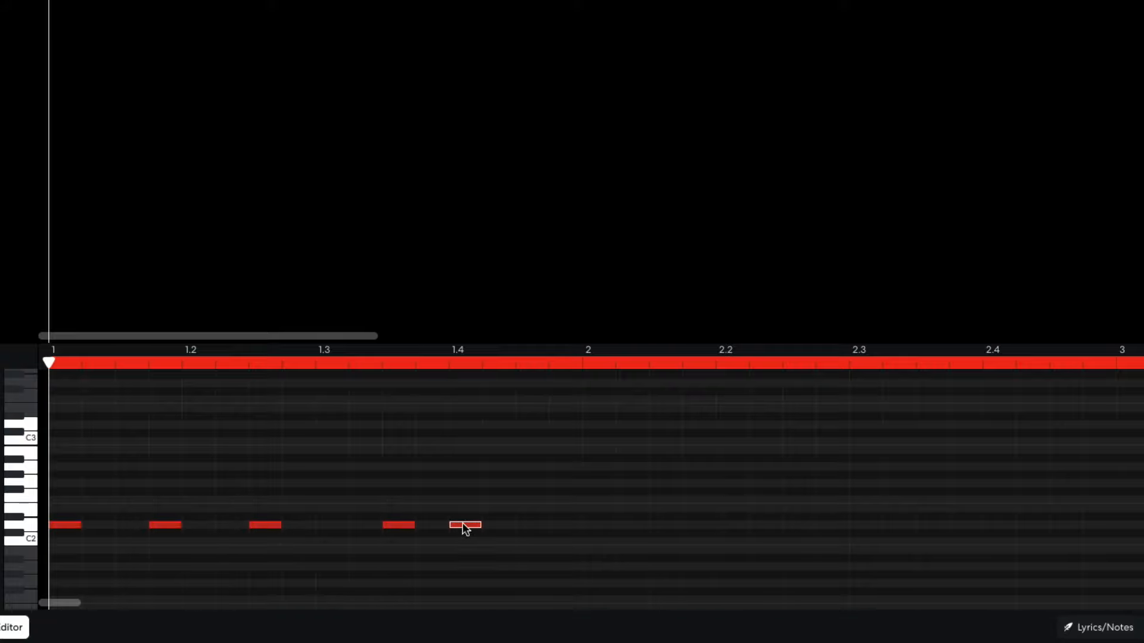
{"action": "key", "text": "space"}
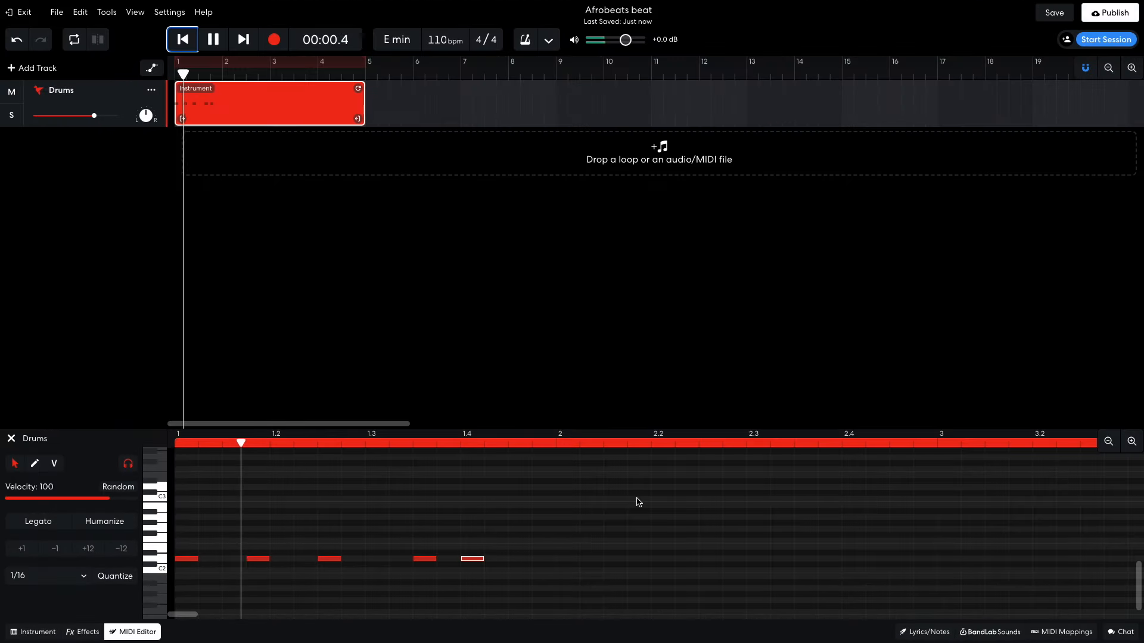
{"action": "key", "text": "space"}
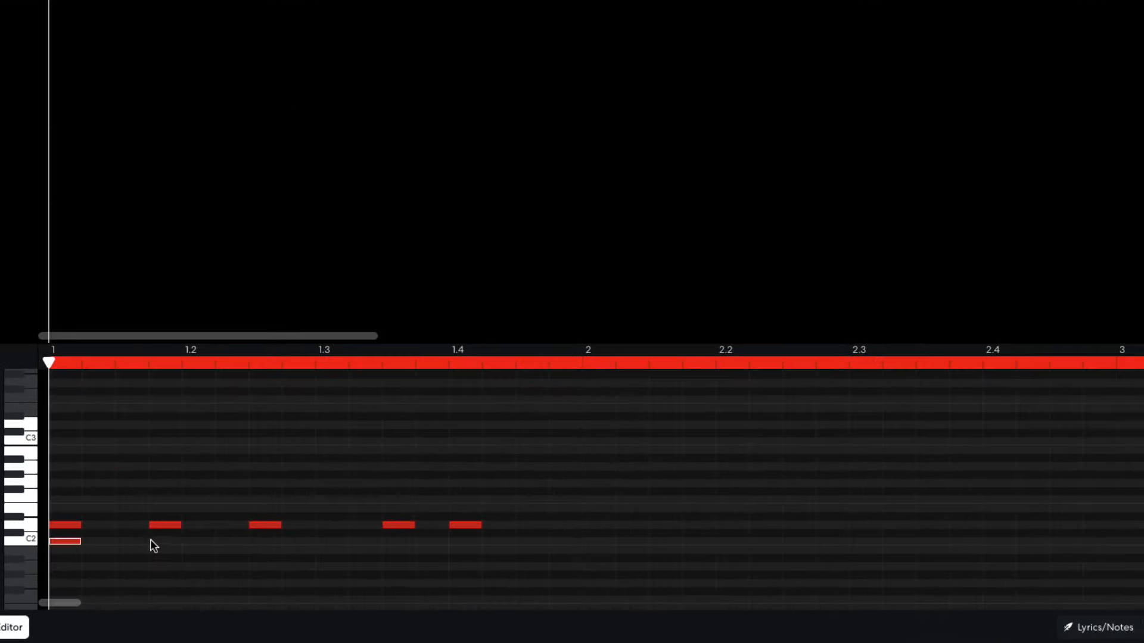
Add C2 notes at 1, 1.2, 1.3, 1.4 and midway through 1.4, play the pattern, and return to the start
{"action": "left_click", "coordinate": [202, 542]}
{"action": "left_click", "coordinate": [331, 541]}
{"action": "left_click", "coordinate": [527, 541]}
{"action": "key", "text": "space"}
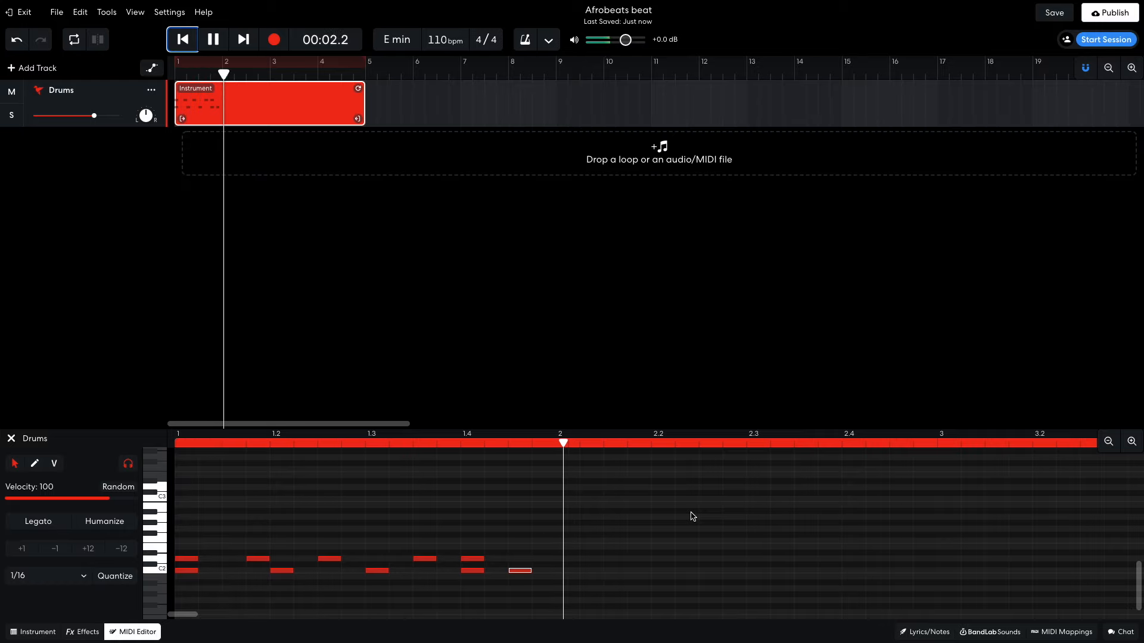
{"action": "key", "text": "space"}
{"action": "key", "text": "Return"}
Copy all bar 1 drum notes to bar 2 and play back the two bars
{"action": "left_click", "coordinate": [656, 532]}
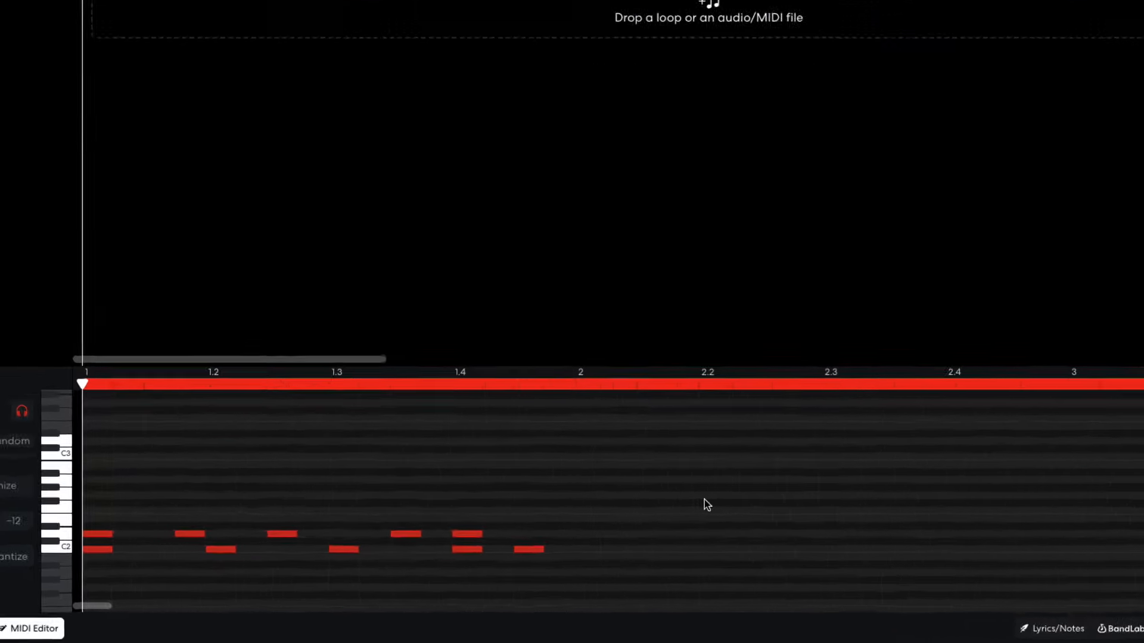
{"action": "left_click_drag", "start_coordinate": [649, 511], "coordinate": [223, 586]}
{"action": "left_click_drag", "start_coordinate": [117, 569], "coordinate": [595, 541]}
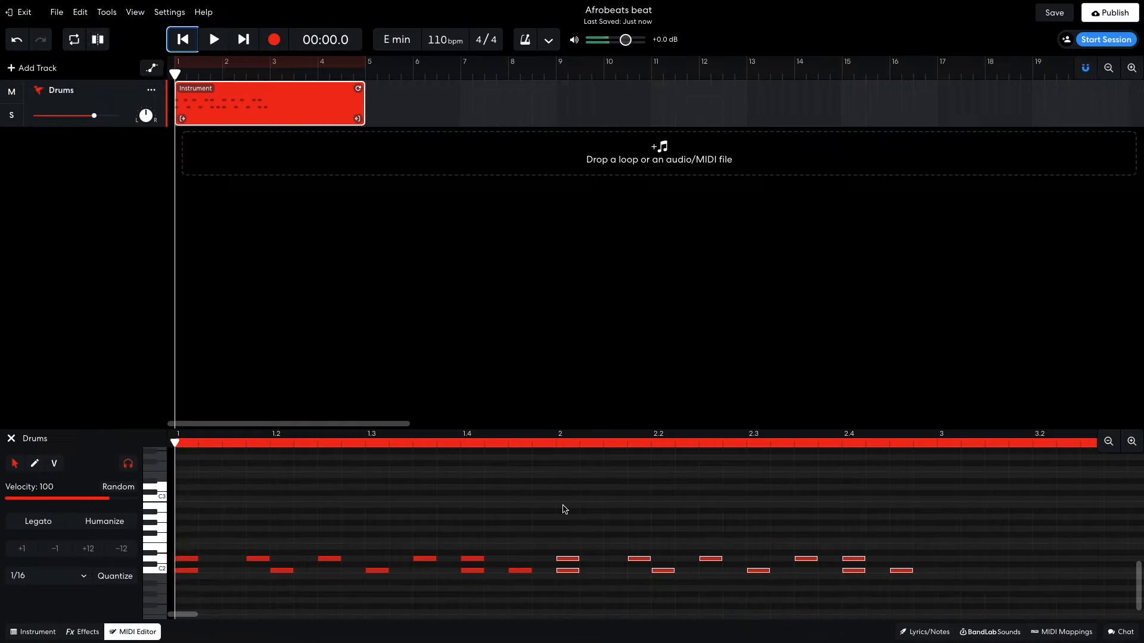
{"action": "key", "text": "space"}
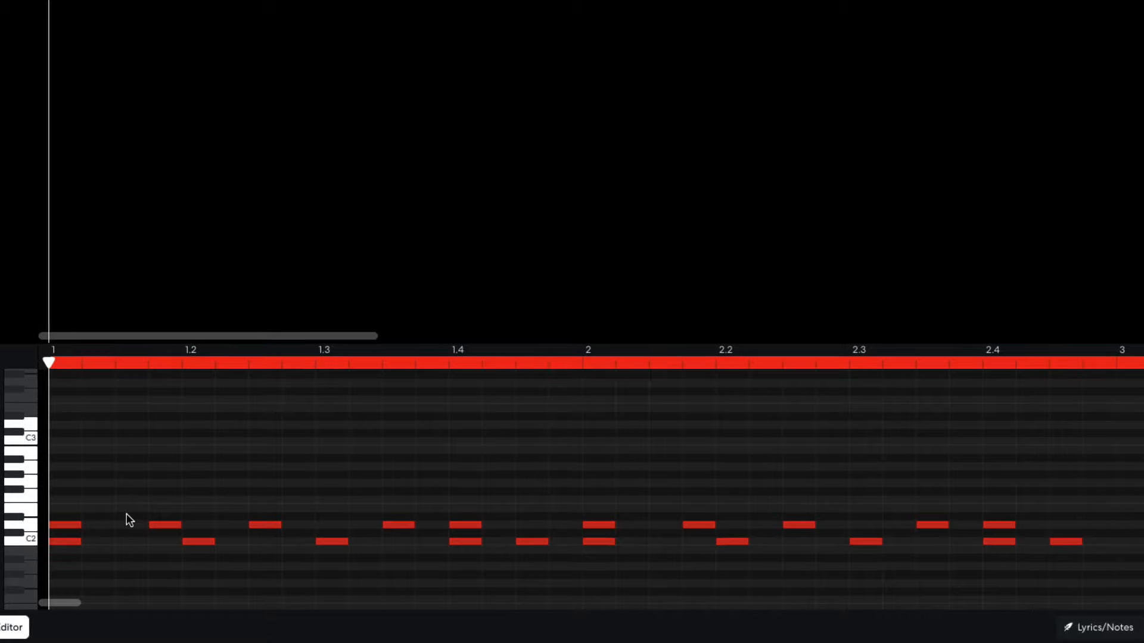
Add D#2 notes one sixteenth before the second and third D2 hits in both bars, and play the pattern back
{"action": "double_click", "coordinate": [230, 553]}
{"action": "double_click", "coordinate": [673, 516]}
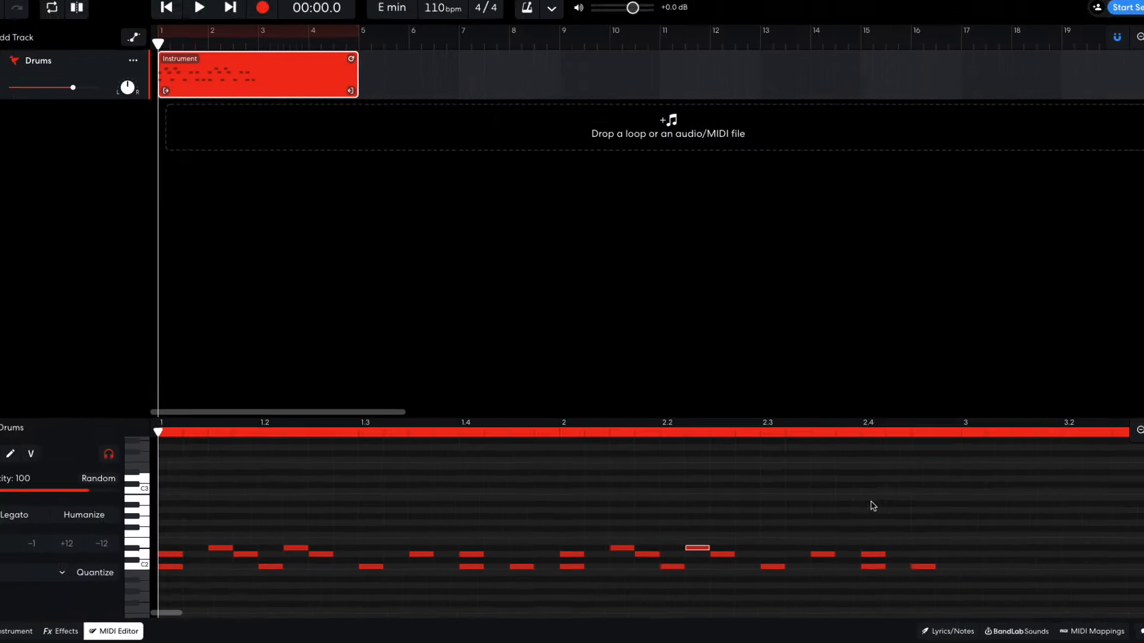
{"action": "key", "text": "space"}
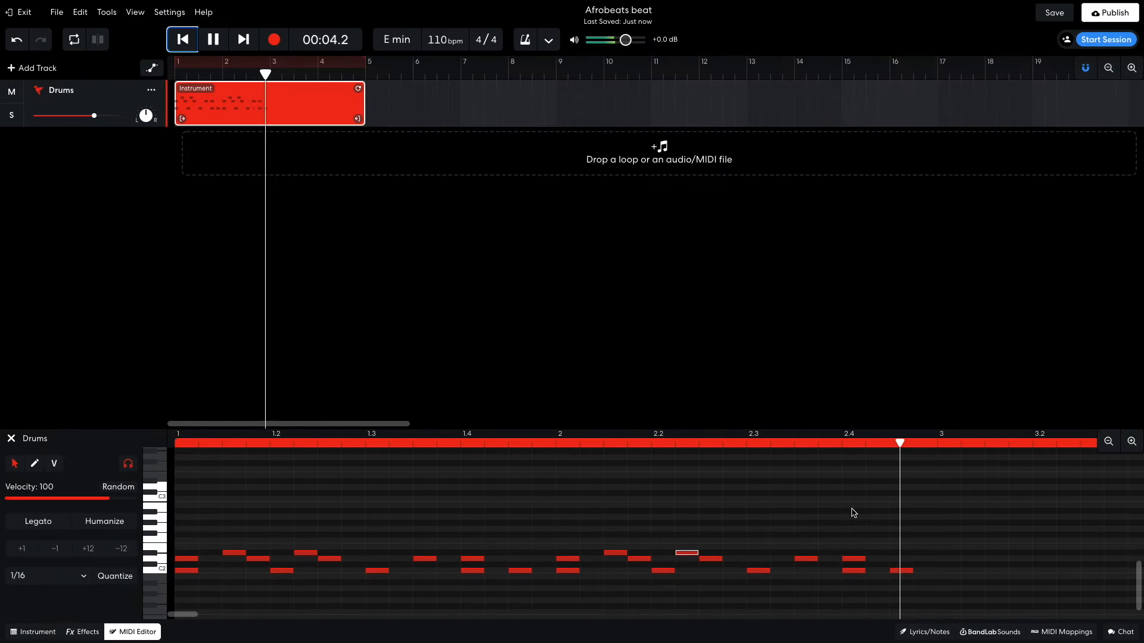
{"action": "key", "text": "space"}
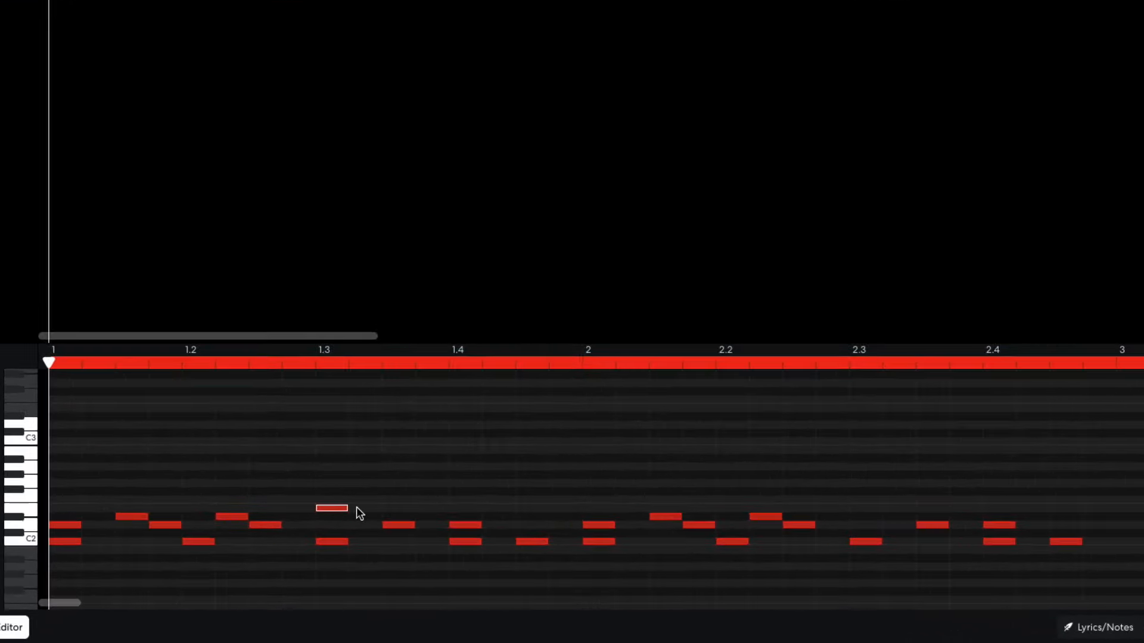
Add E2 notes at 1.3, the following sixteenth and 2.3, plus a D#2 note just after 2.3, and copy both bars to bars 3–4
{"action": "left_click", "coordinate": [358, 507]}
{"action": "double_click", "coordinate": [892, 516]}
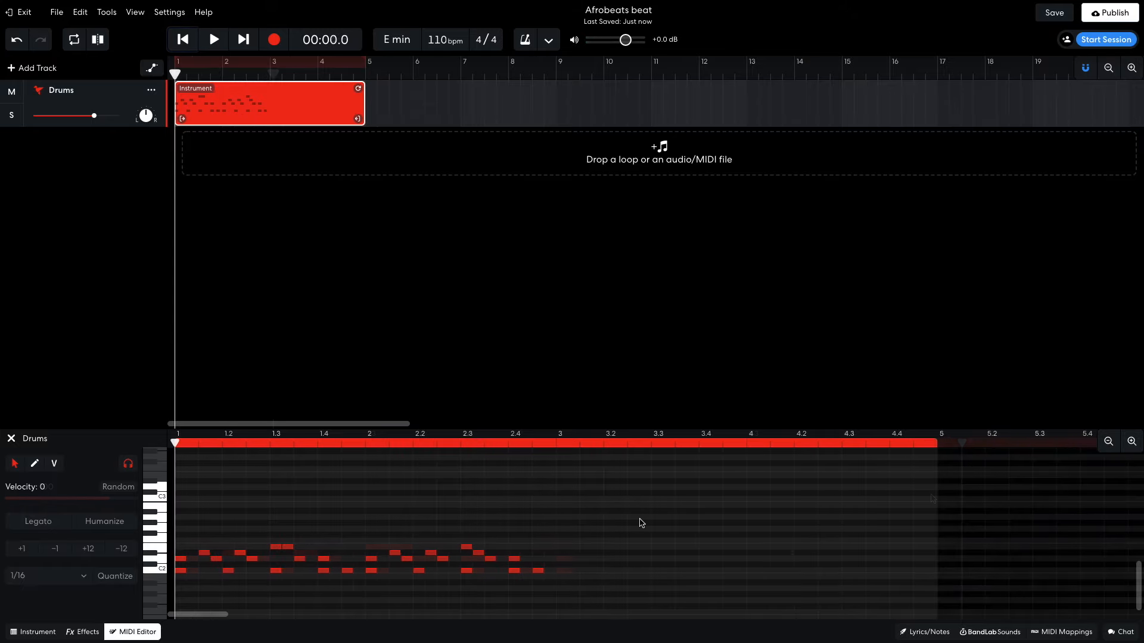
{"action": "left_click_drag", "start_coordinate": [577, 505], "coordinate": [569, 572]}
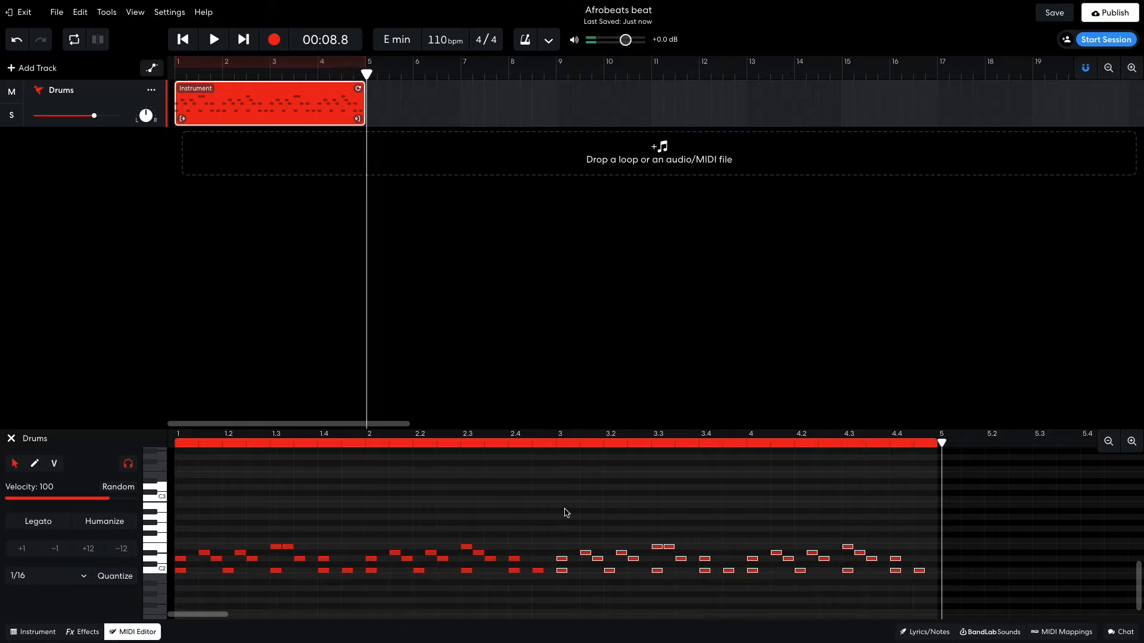
{"action": "left_click", "coordinate": [383, 240]}
Add the BL 1176 dynamics effect to the Drums track and play back the beat
{"action": "left_click", "coordinate": [84, 631]}
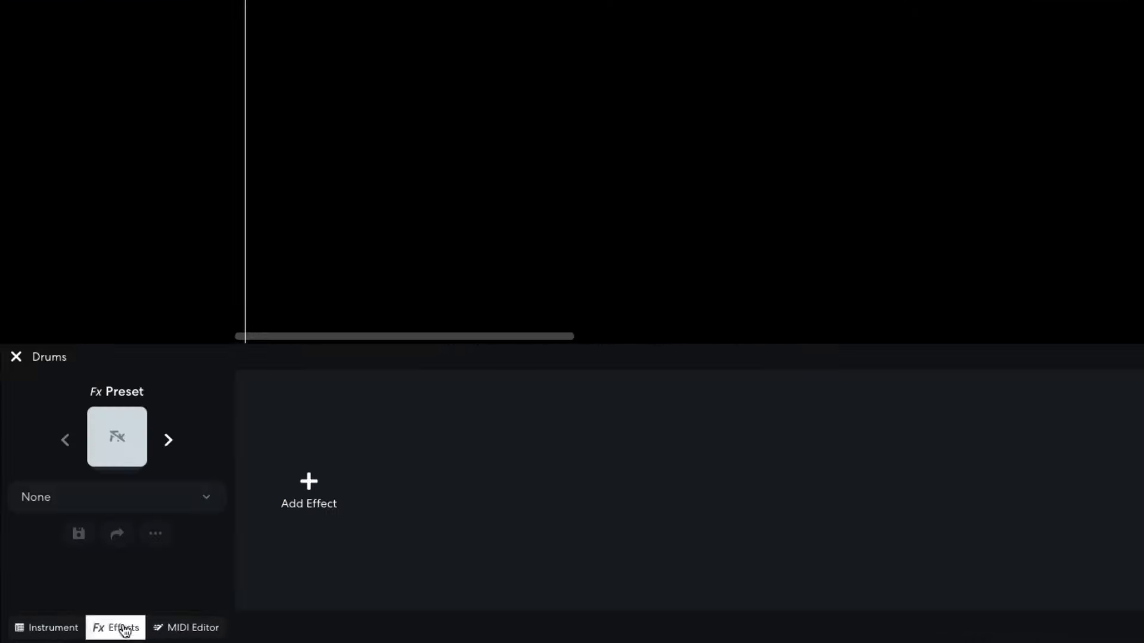
{"action": "left_click", "coordinate": [211, 544]}
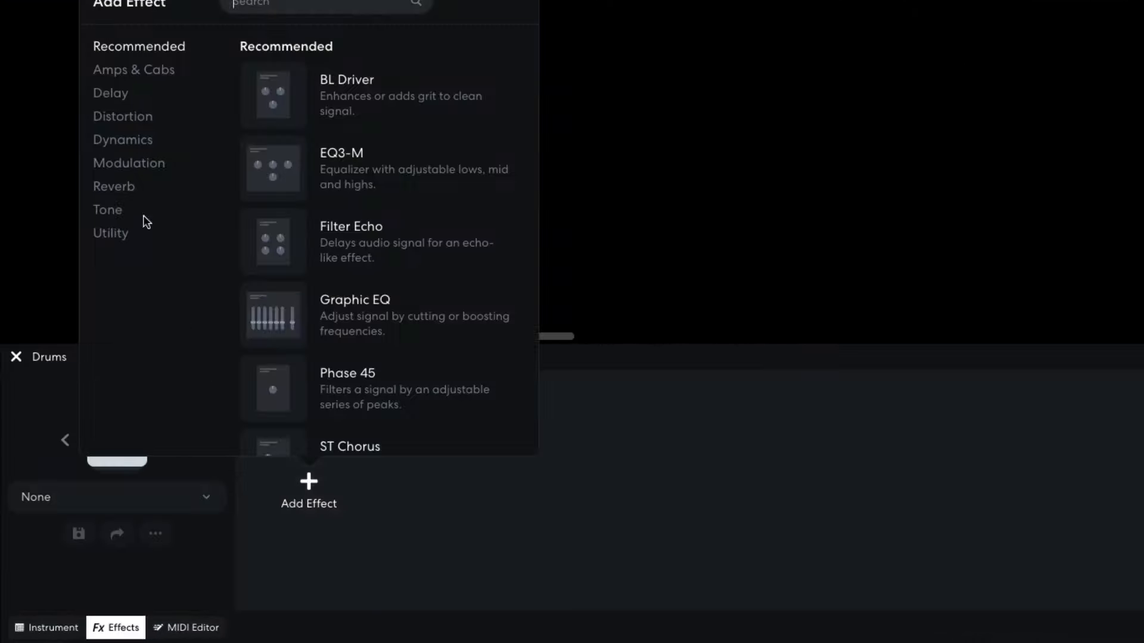
{"action": "left_click", "coordinate": [136, 147]}
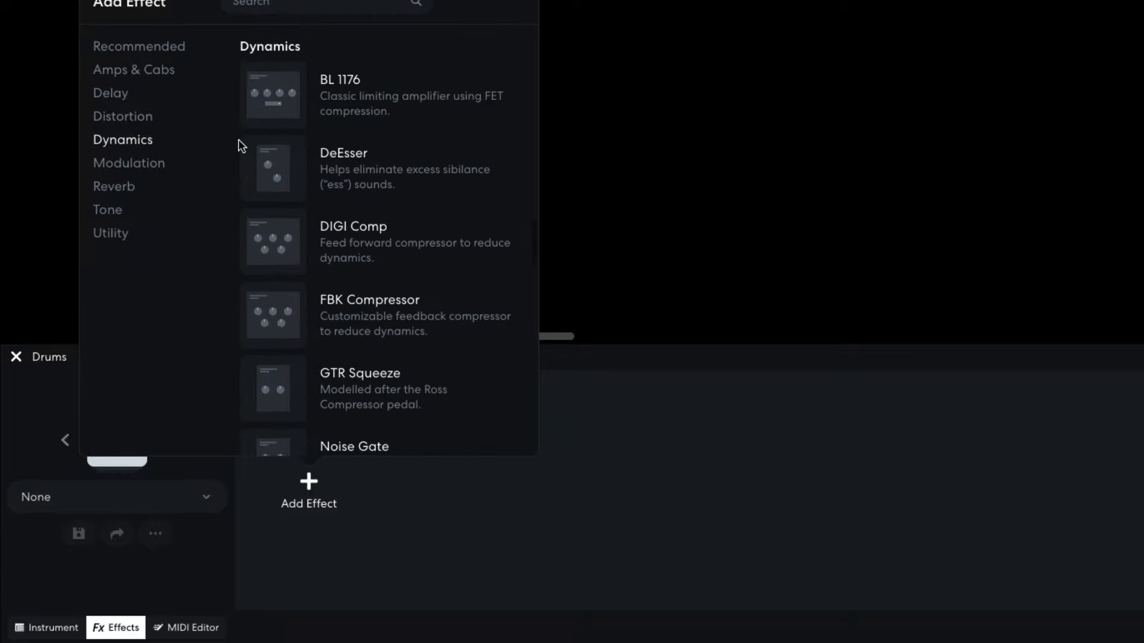
{"action": "left_click", "coordinate": [265, 101]}
{"action": "key", "text": "space"}
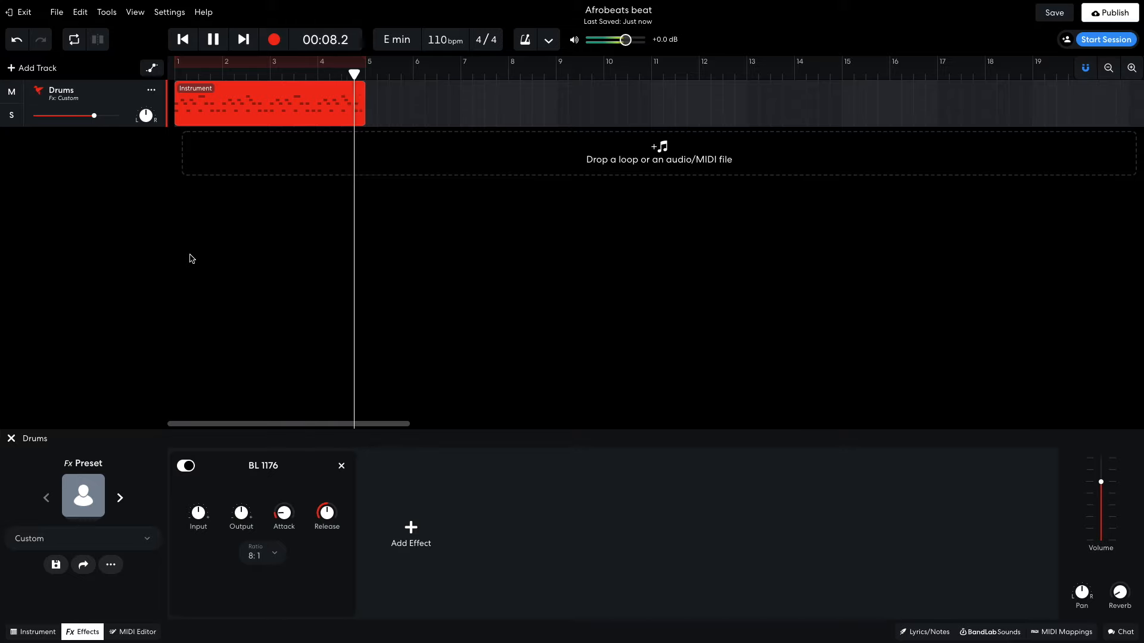
{"action": "key", "text": "space"}
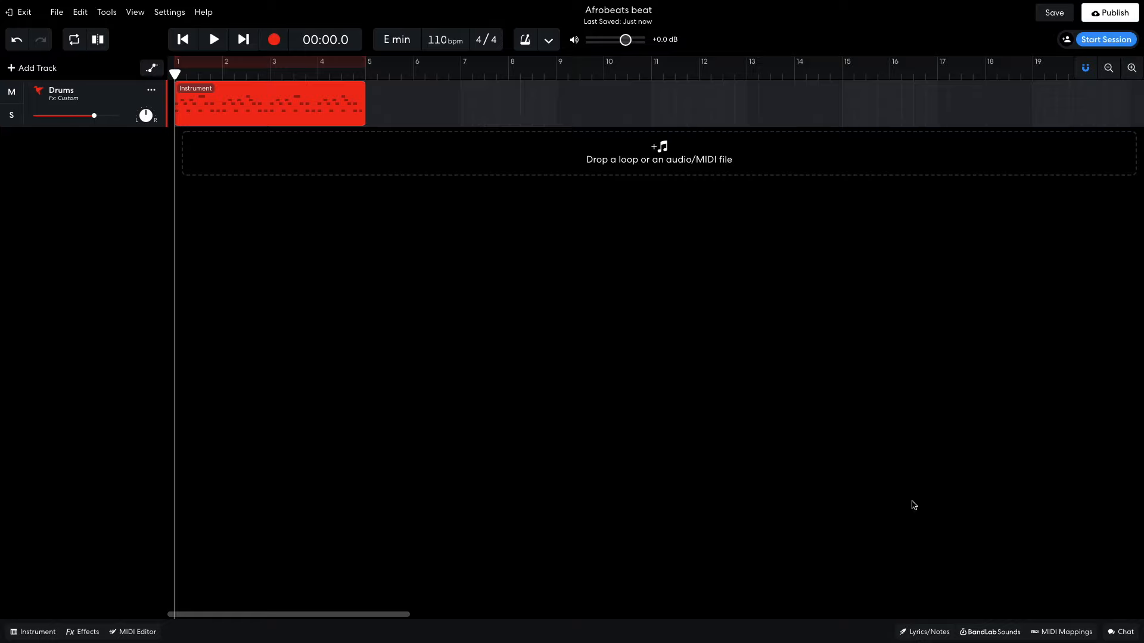
Search BandLab Sounds for "afrobeats" and open the Afrobeat pack
{"action": "left_click", "coordinate": [992, 632]}
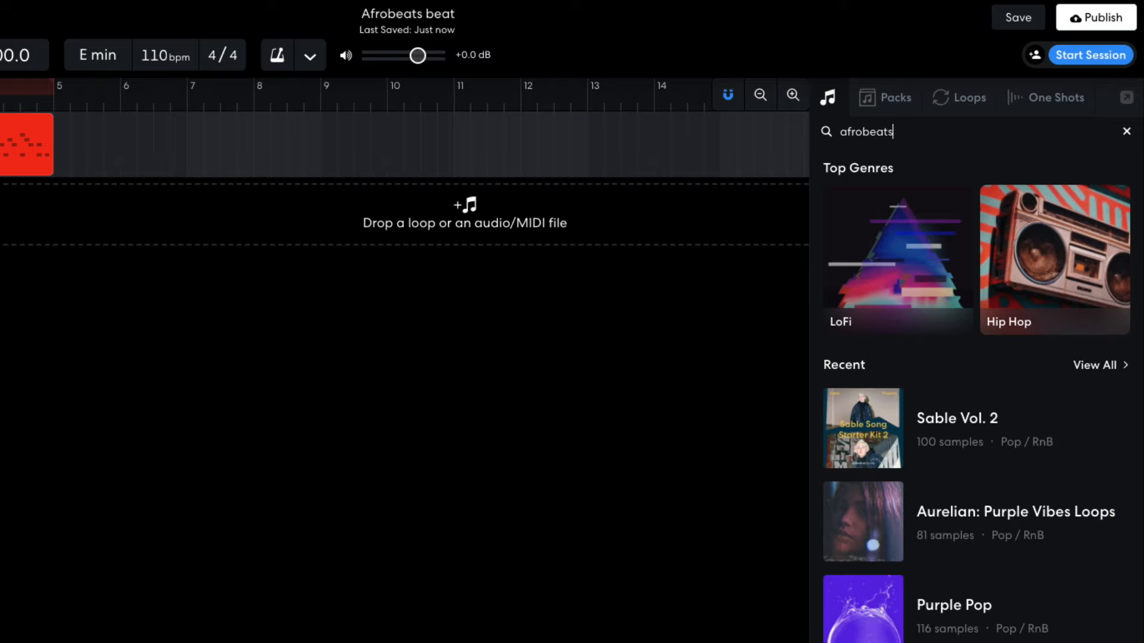
{"action": "key", "text": "Return"}
{"action": "left_click", "coordinate": [916, 221]}
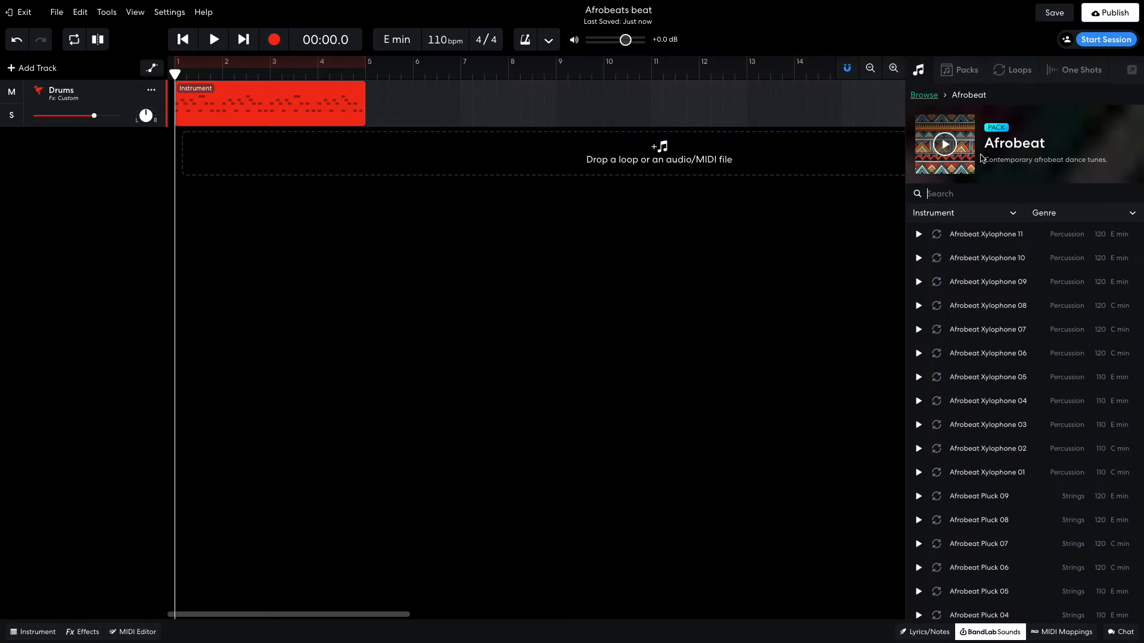
Place the Afrobeat Marimba 02 loop twice across bars 1–4 on a new track, lower its volume, and play the mix
{"action": "scroll", "coordinate": [1000, 397], "scroll_direction": "down", "scroll_amount": 5}
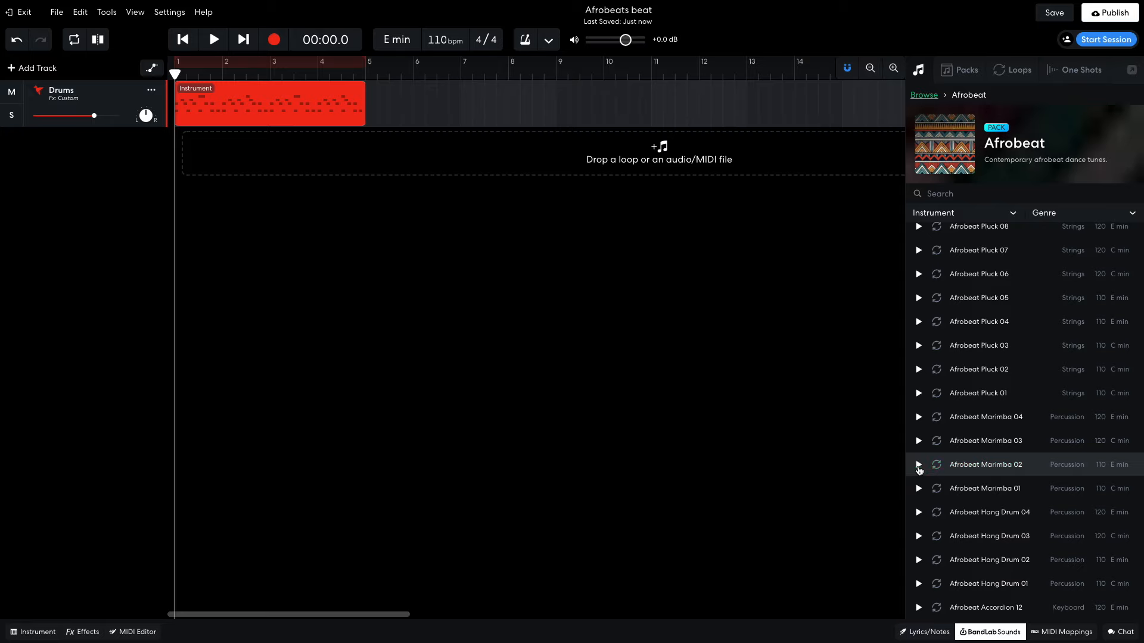
{"action": "left_click_drag", "start_coordinate": [908, 444], "coordinate": [304, 157]}
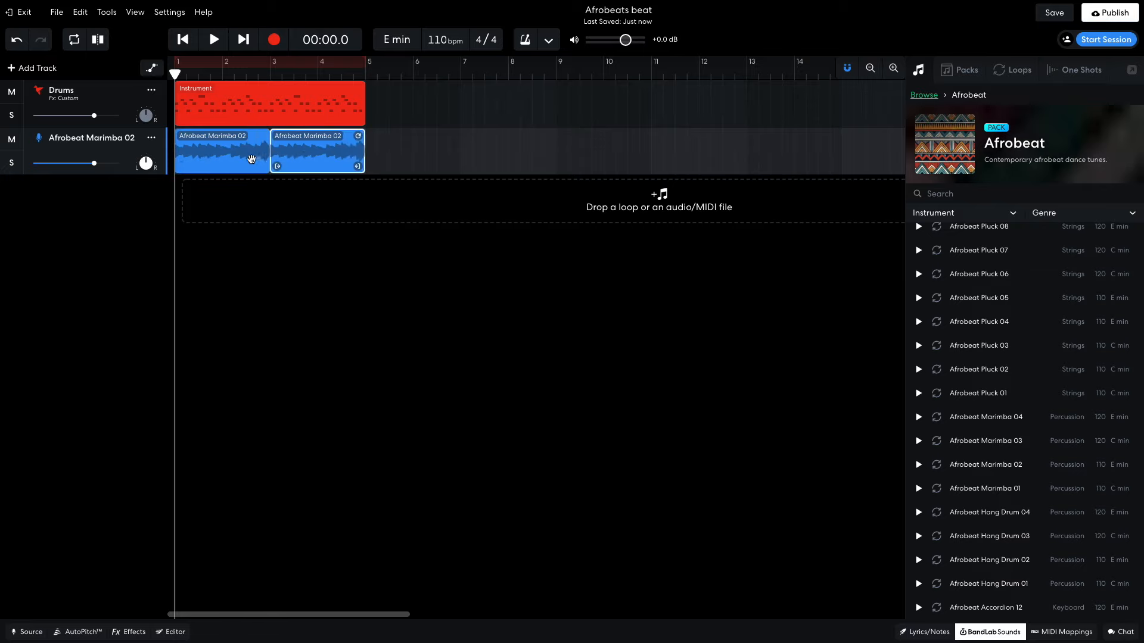
{"action": "left_click_drag", "start_coordinate": [94, 163], "coordinate": [68, 163]}
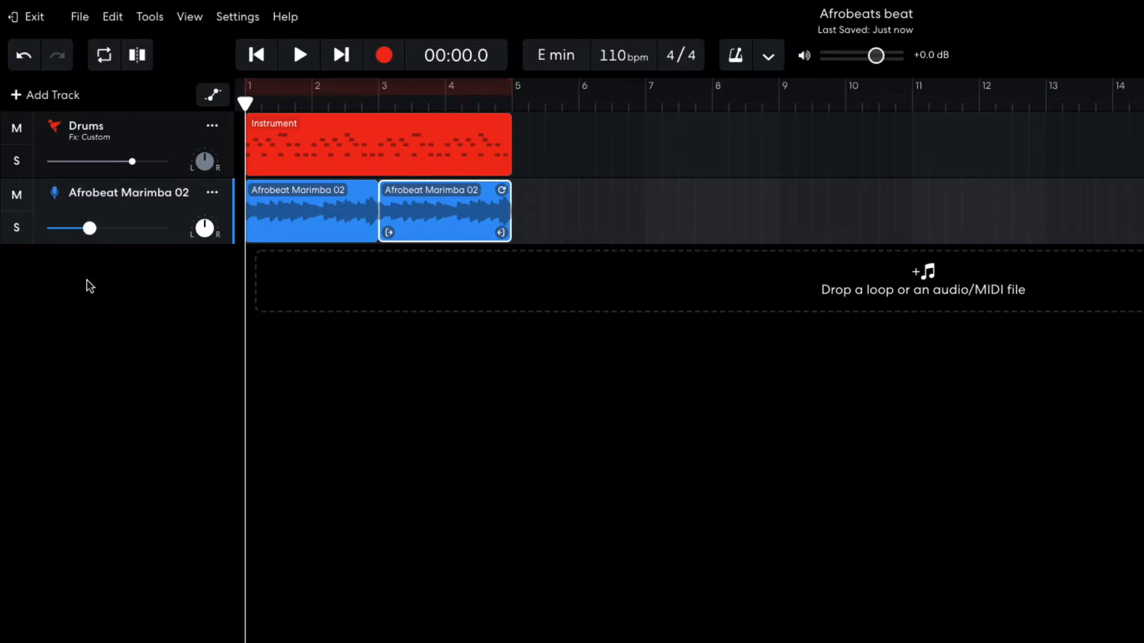
{"action": "key", "text": "space"}
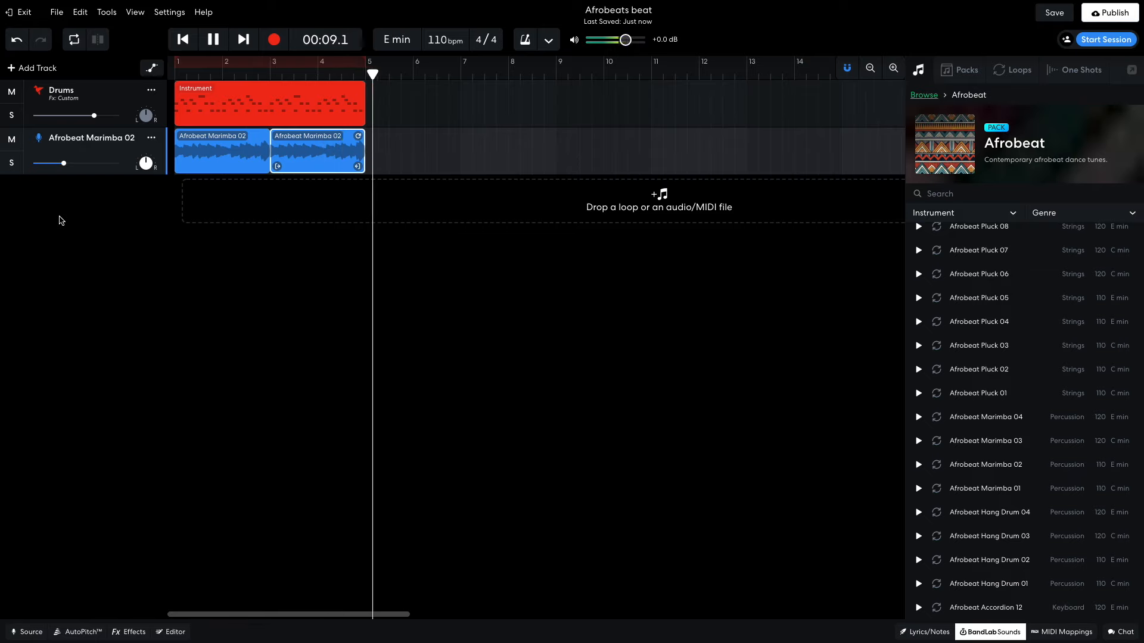
{"action": "key", "text": "space"}
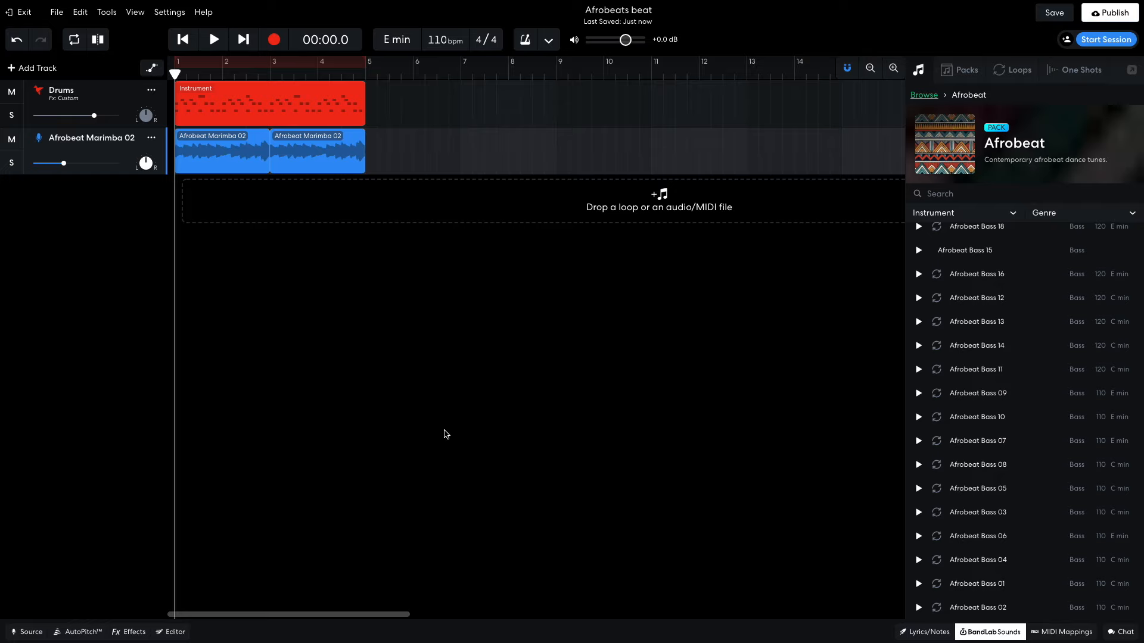
Place the Afrobeat Bass 05 loop twice across bars 1–4 on a new track and lower its volume to about -5.6 dB
{"action": "left_click_drag", "start_coordinate": [958, 489], "coordinate": [310, 206]}
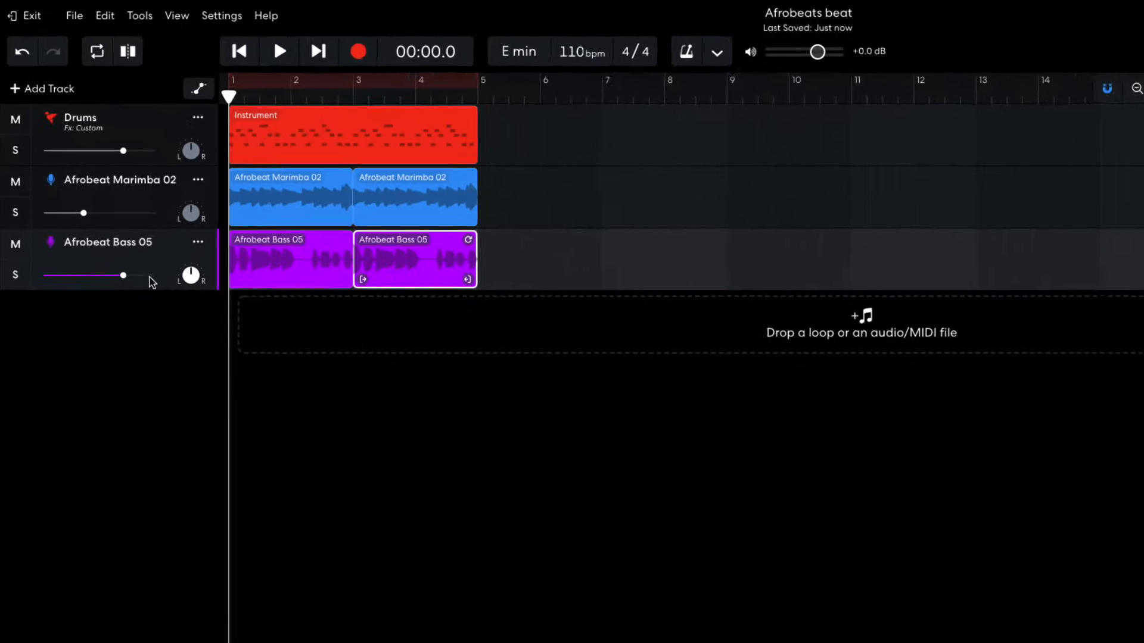
{"action": "left_click_drag", "start_coordinate": [94, 211], "coordinate": [87, 210]}
{"action": "left_click_drag", "start_coordinate": [122, 295], "coordinate": [113, 295]}
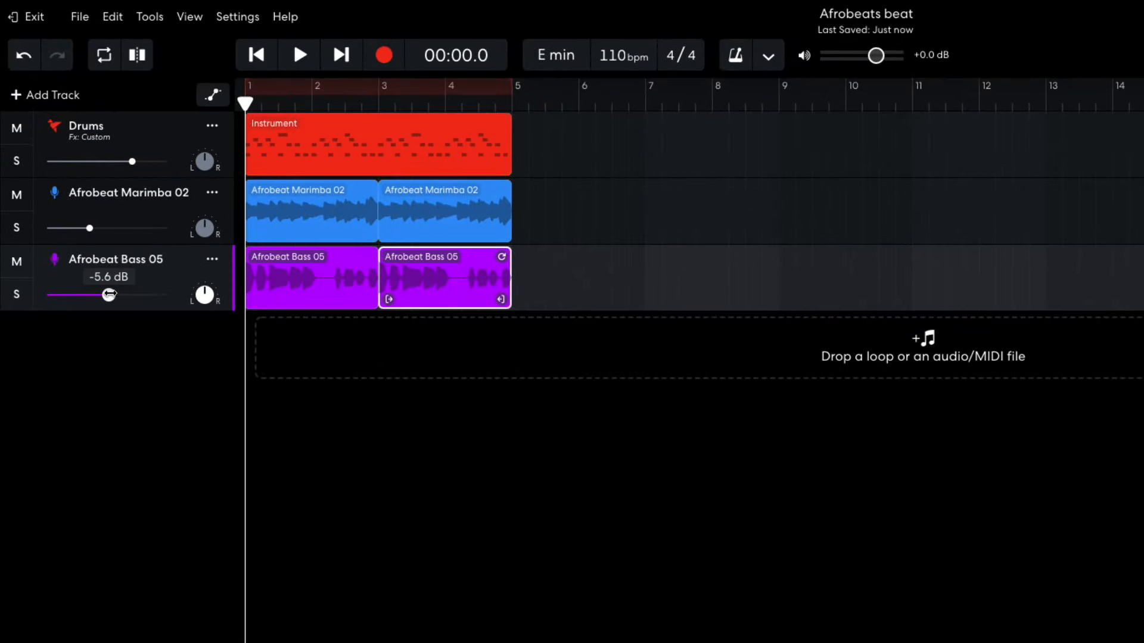
{"action": "key", "text": "space"}
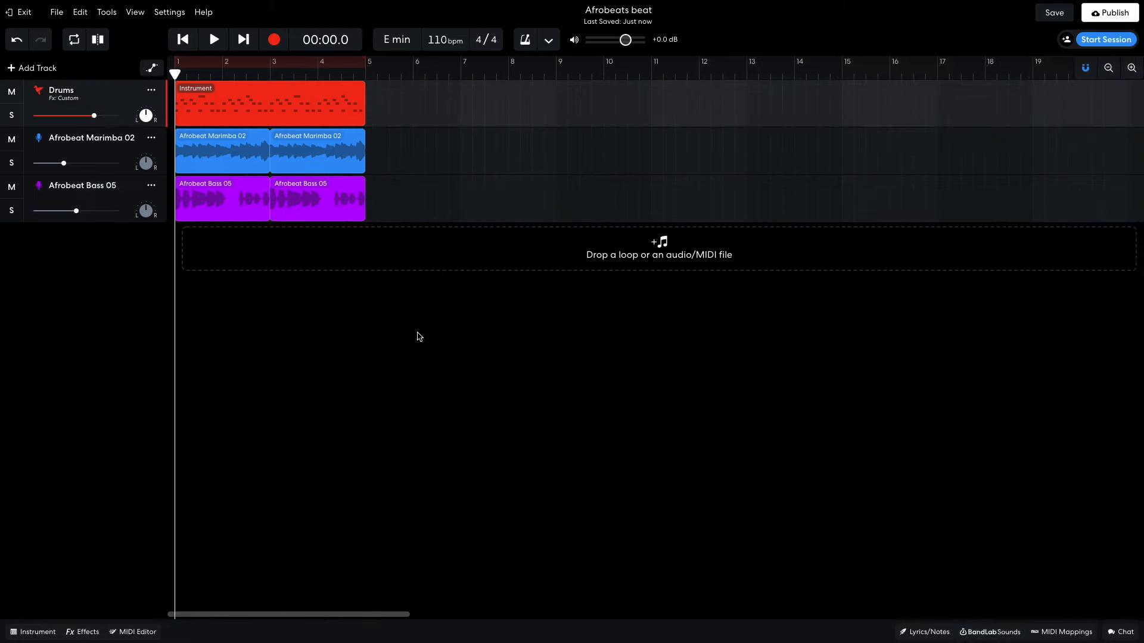
Copy the four-bar drum region to bars 5–8 on the Drums track
{"action": "left_click_drag", "start_coordinate": [232, 105], "coordinate": [421, 104]}
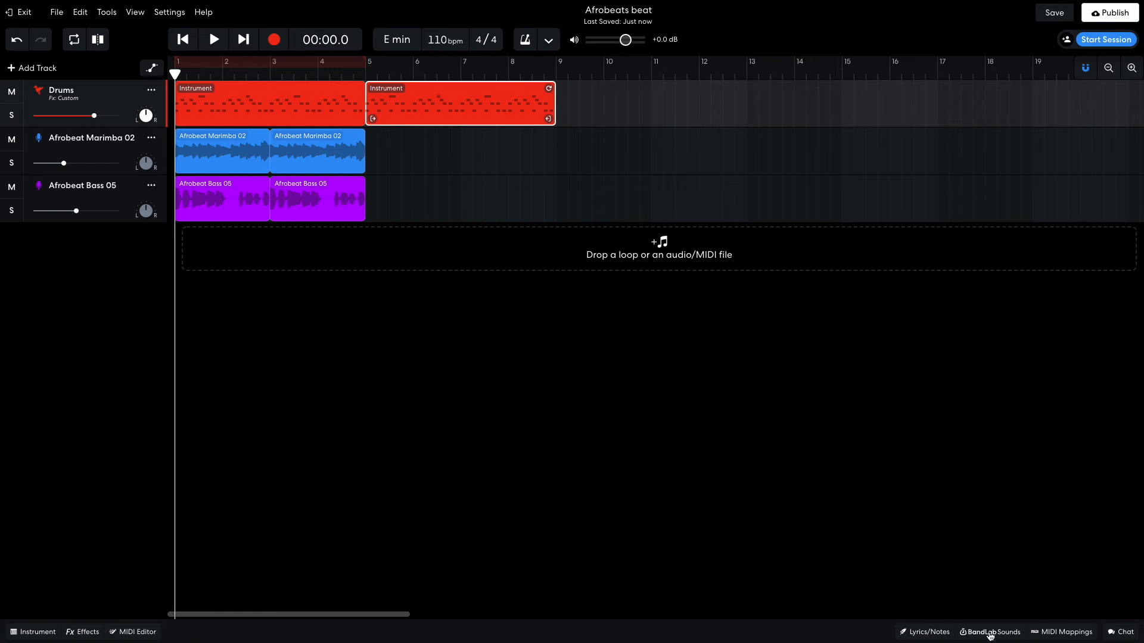
Place the Afrobeat Hang Drum 02 loop twice across bars 5–8 on a new track, lower its volume slightly, and play from bar 5
{"action": "left_click", "coordinate": [990, 633]}
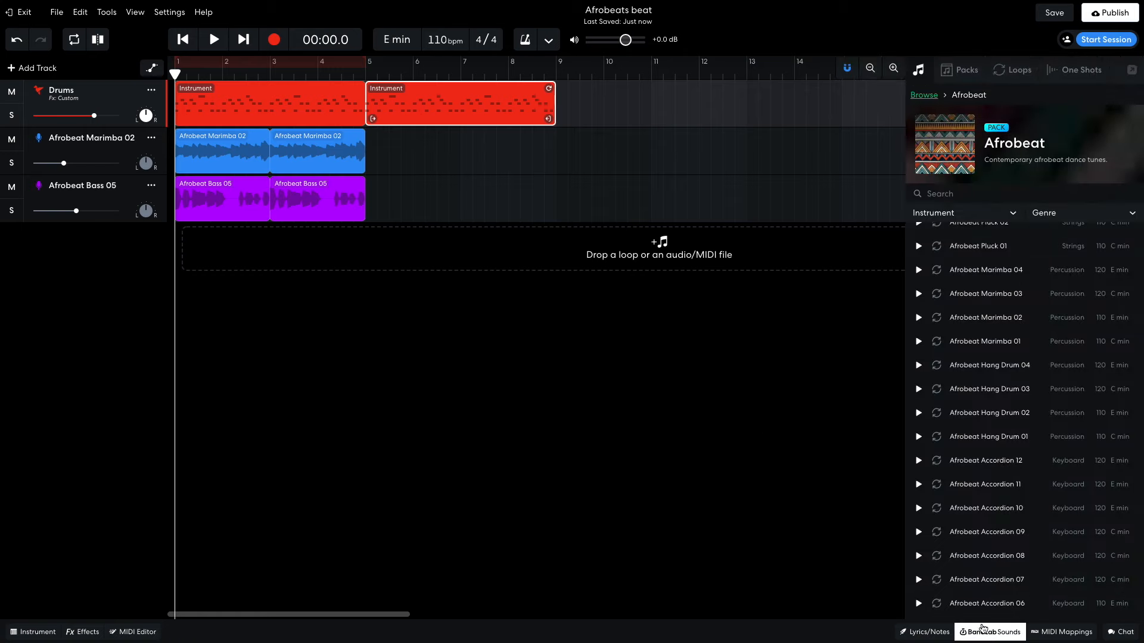
{"action": "left_click_drag", "start_coordinate": [952, 413], "coordinate": [379, 256]}
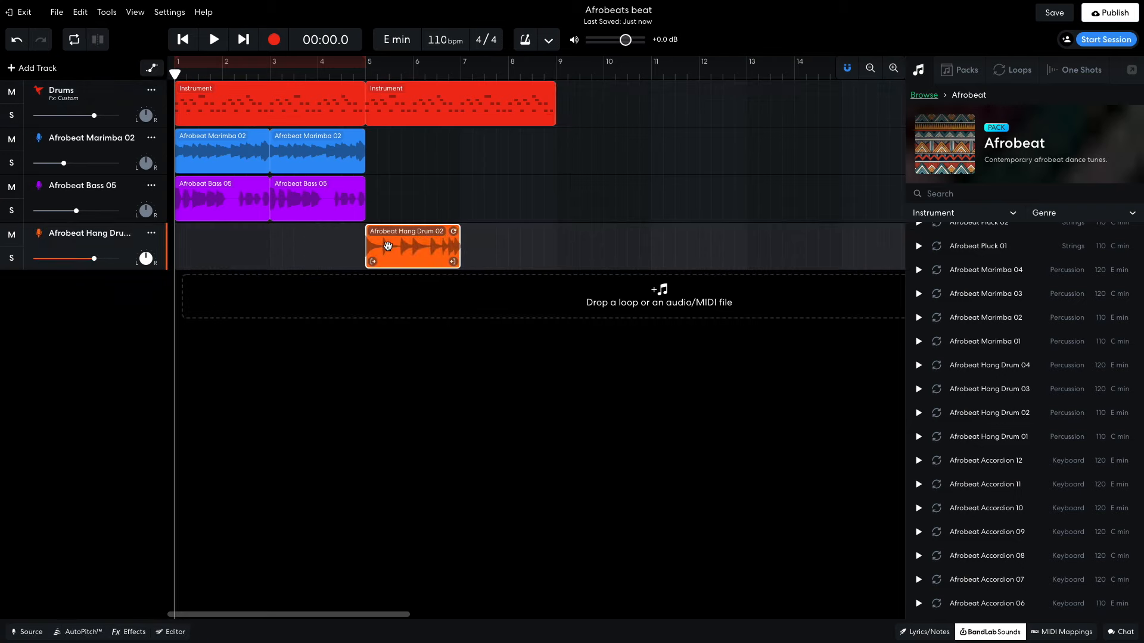
{"action": "left_click_drag", "start_coordinate": [458, 246], "coordinate": [555, 246]}
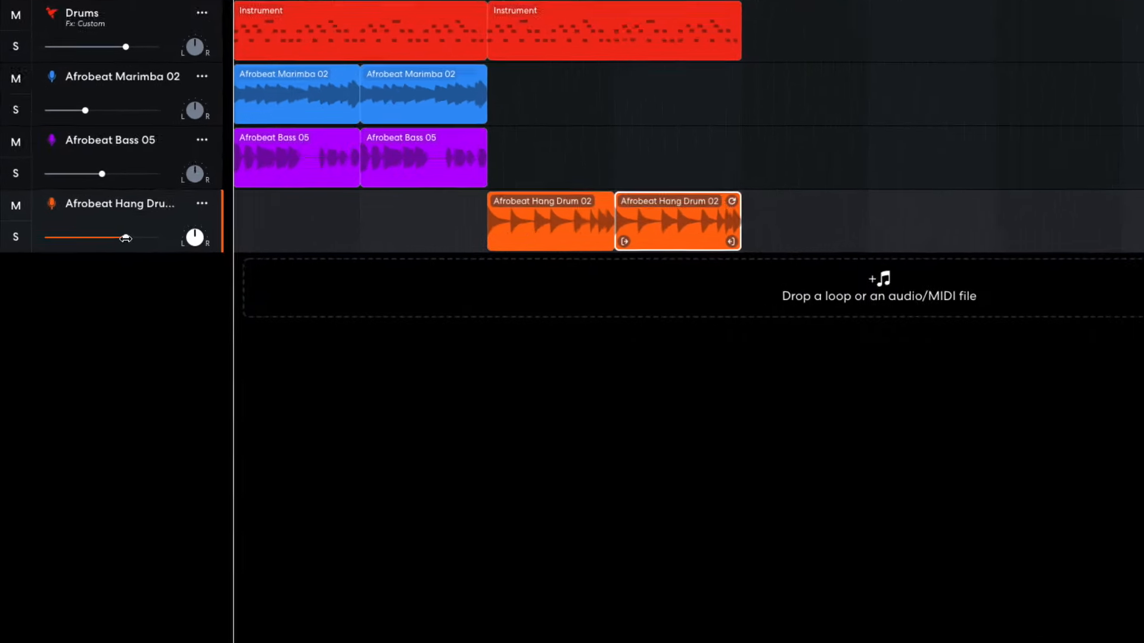
{"action": "mouse_move", "coordinate": [125, 238]}
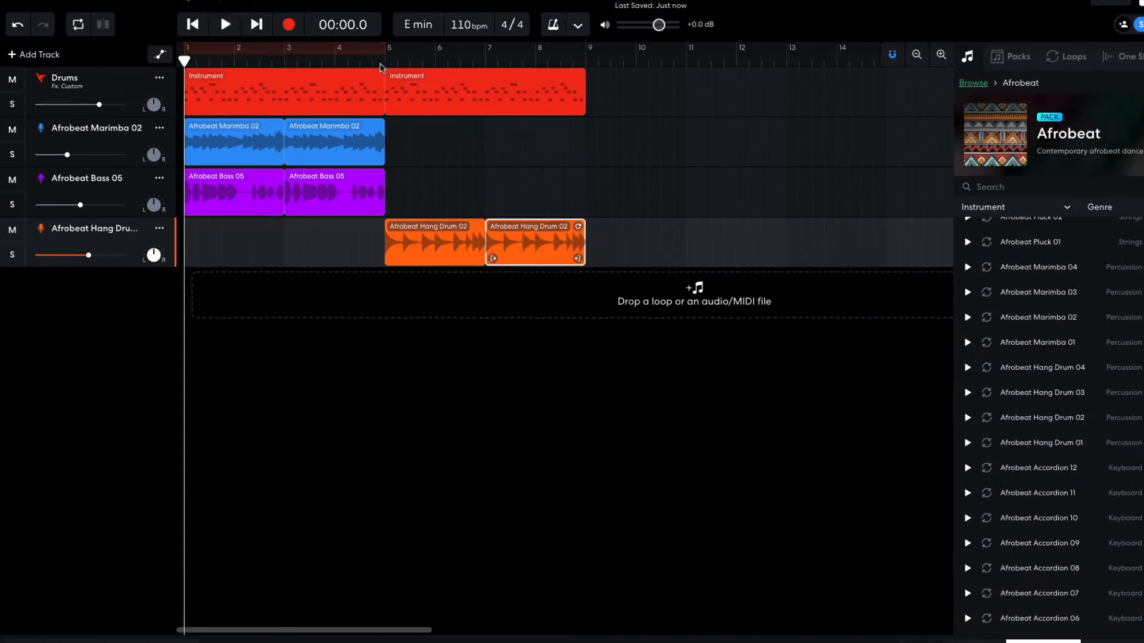
{"action": "left_click", "coordinate": [365, 71]}
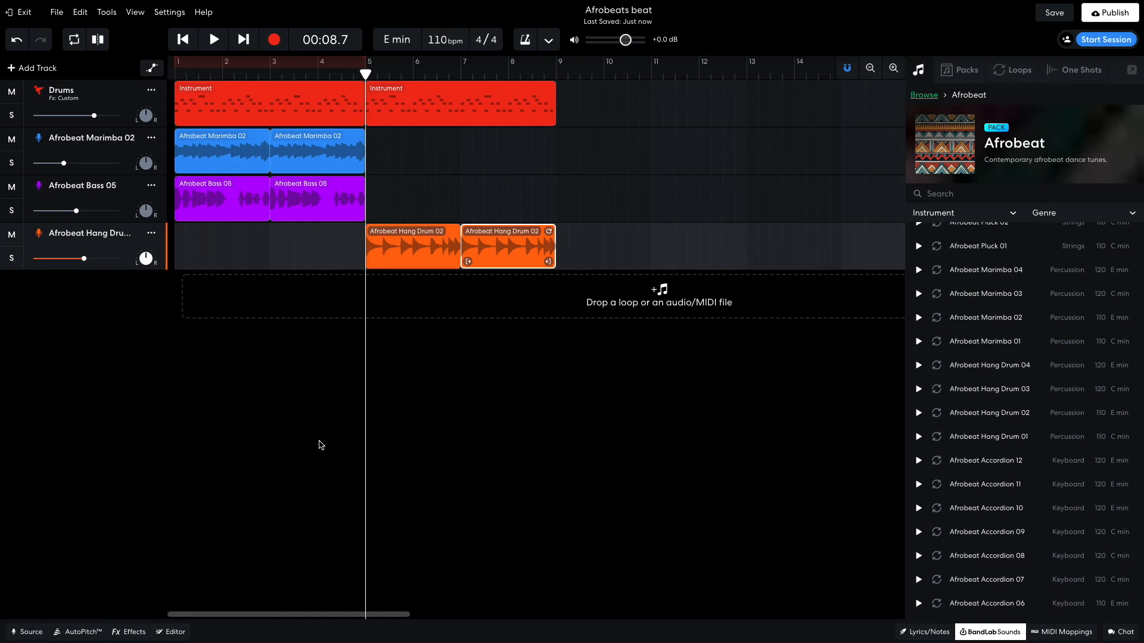
{"action": "key", "text": "space"}
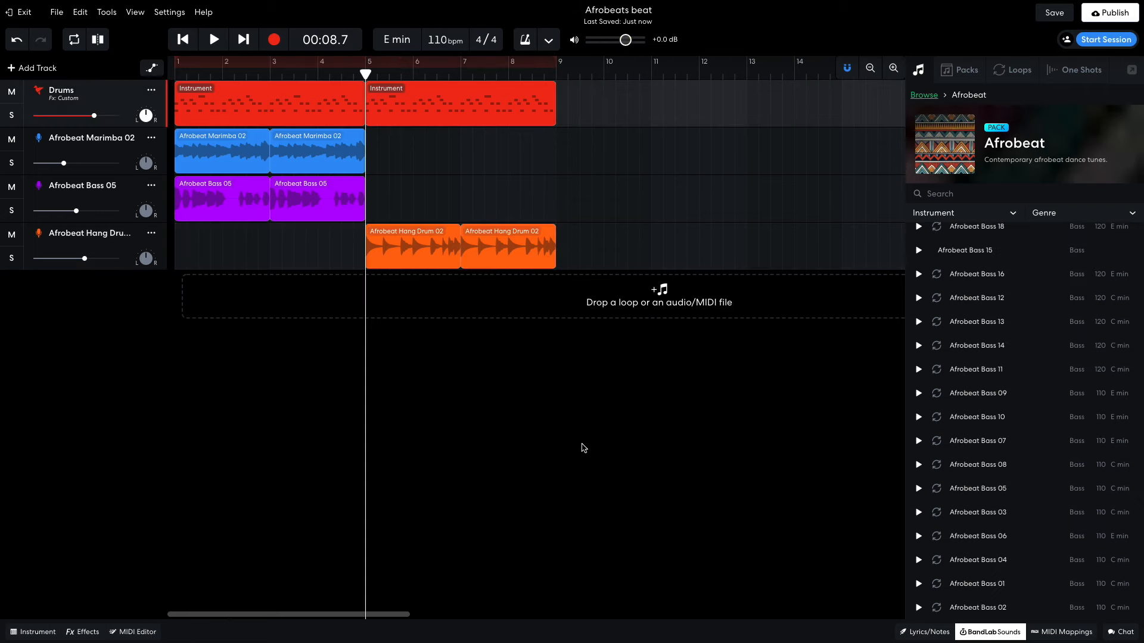
Place the Afrobeat Bass 07 loop twice across bars 5–8 on a new track, lower its volume to about -2.7 dB, and play the section
{"action": "left_click_drag", "start_coordinate": [901, 442], "coordinate": [493, 296]}
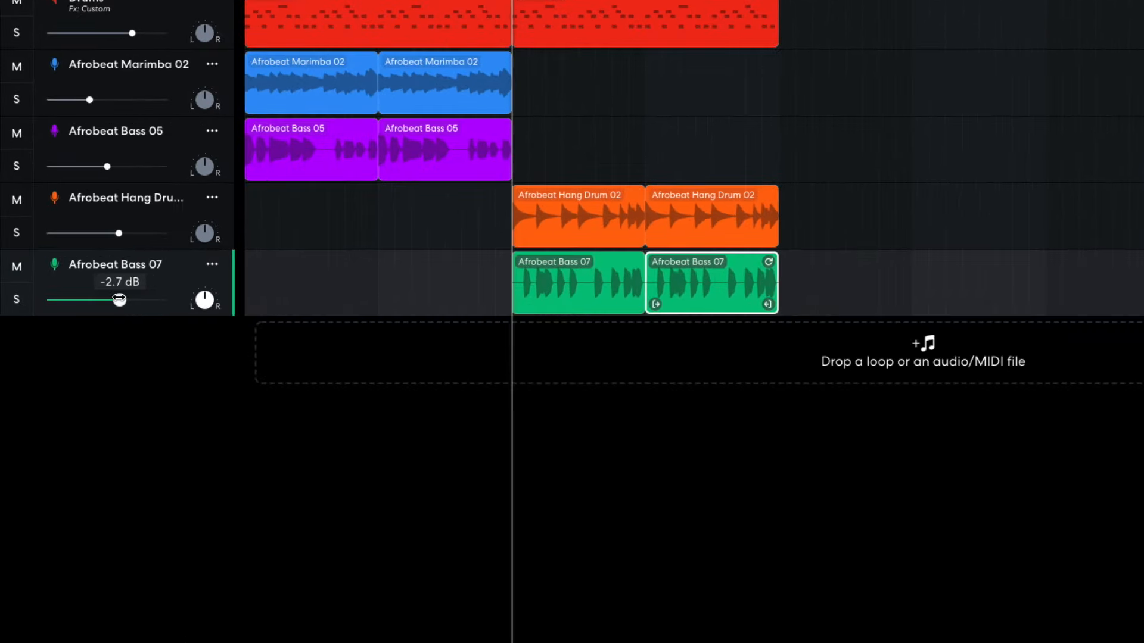
{"action": "key", "text": "space"}
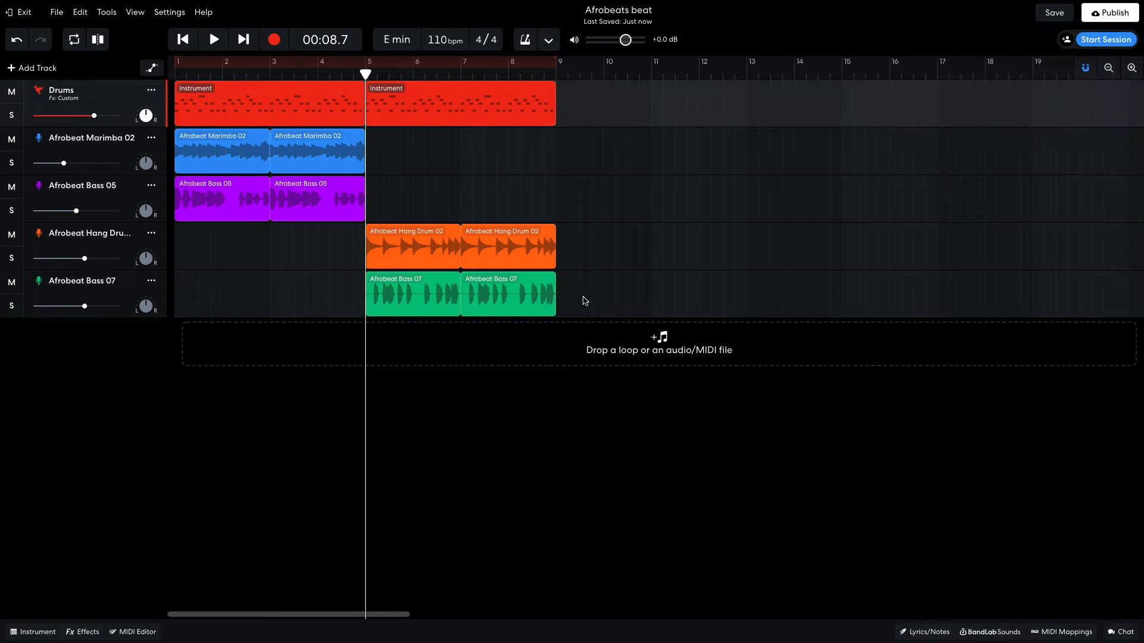
Move all bars 5–8 regions to bars 9–12 and copy the drum, marimba and bass regions from bars 1–4 into bars 5–8
{"action": "left_click_drag", "start_coordinate": [585, 300], "coordinate": [365, 84]}
{"action": "left_click_drag", "start_coordinate": [434, 109], "coordinate": [572, 113]}
{"action": "left_click_drag", "start_coordinate": [345, 252], "coordinate": [405, 109]}
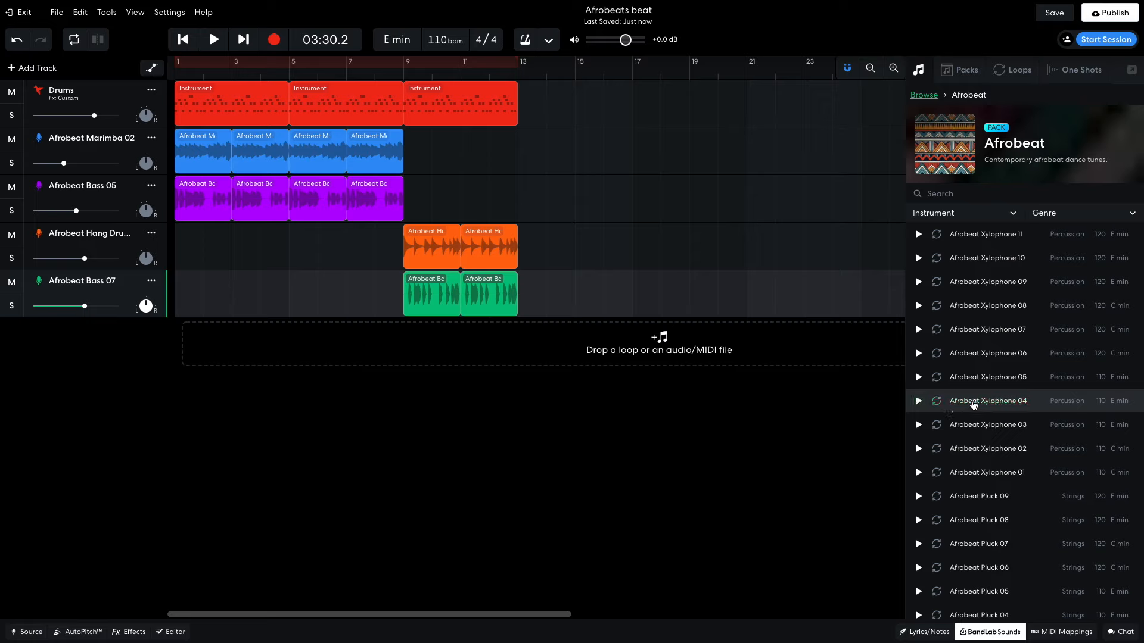
Place the Afrobeat Xylophone 04 loop twice across bars 5–8 on a new track and play the arrangement from bar 5
{"action": "left_click_drag", "start_coordinate": [886, 409], "coordinate": [366, 340]}
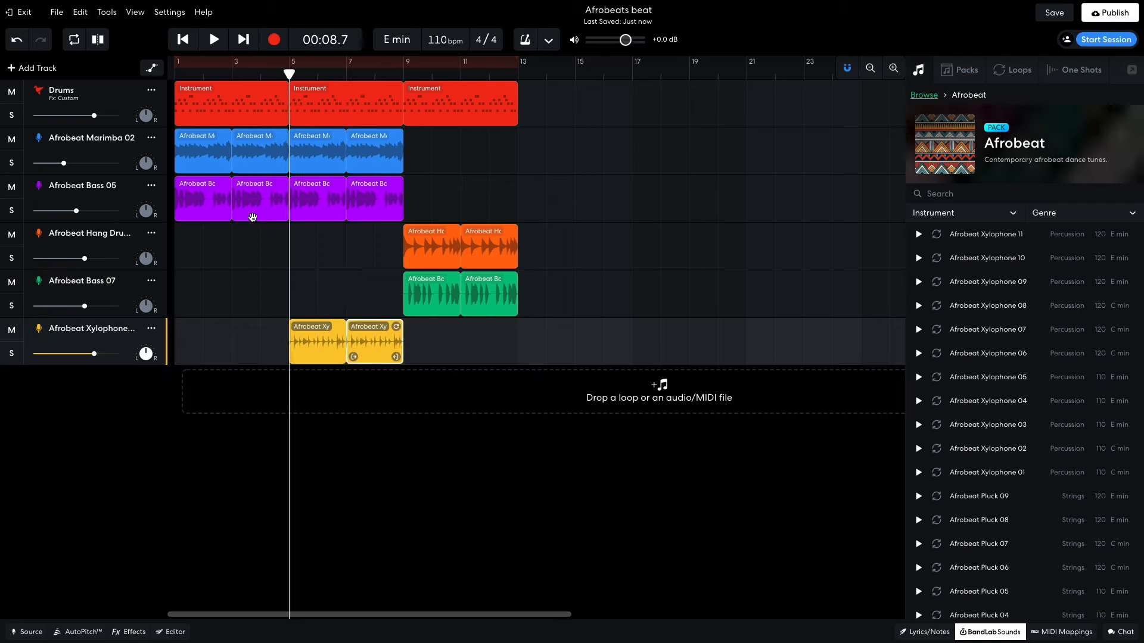
{"action": "key", "text": "space"}
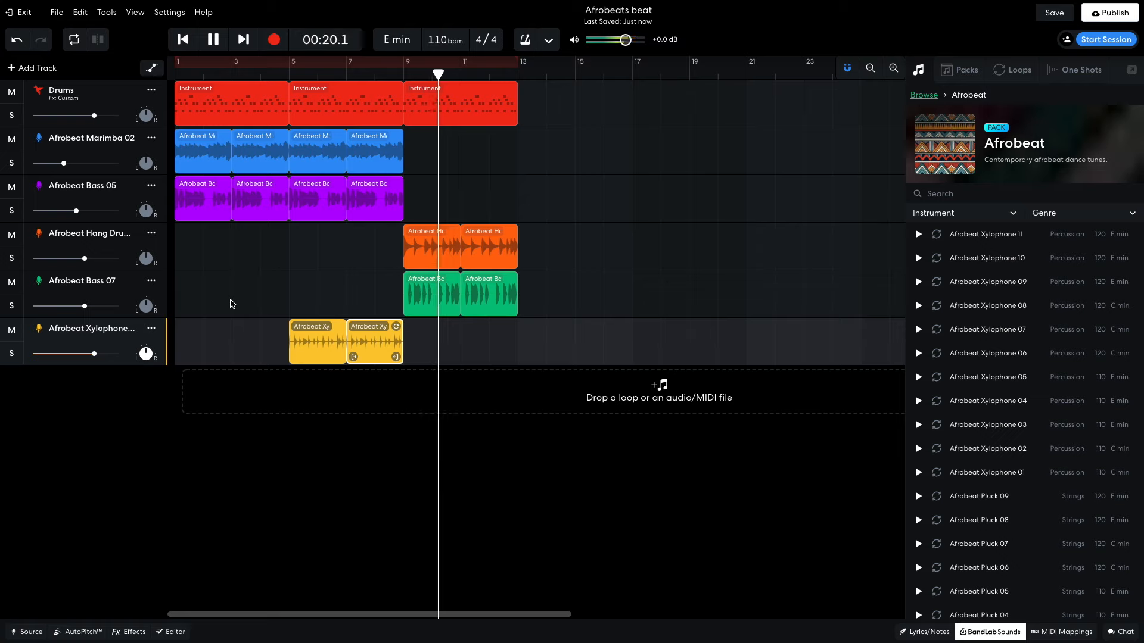
{"action": "key", "text": "space"}
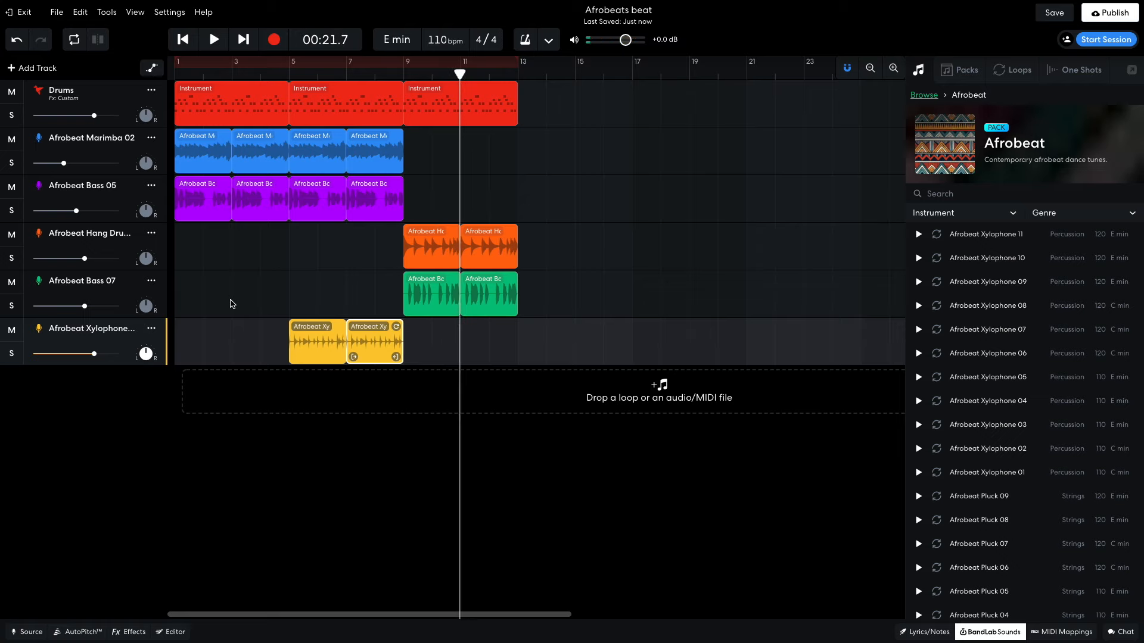